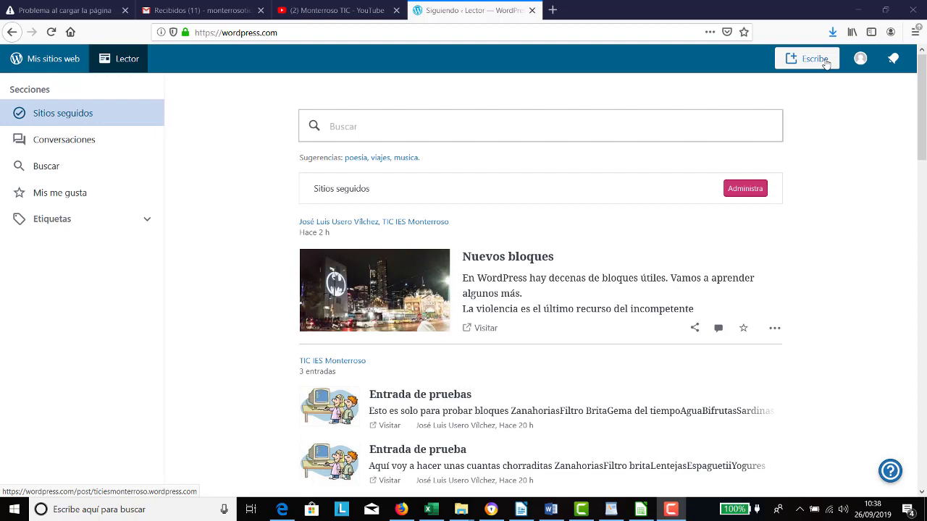
# Step: Start a new post on the TIC IES Monterroso site and title it "Bloques de audio, tabla, tweet, grupo y descarga"
pyautogui.click(826, 64)
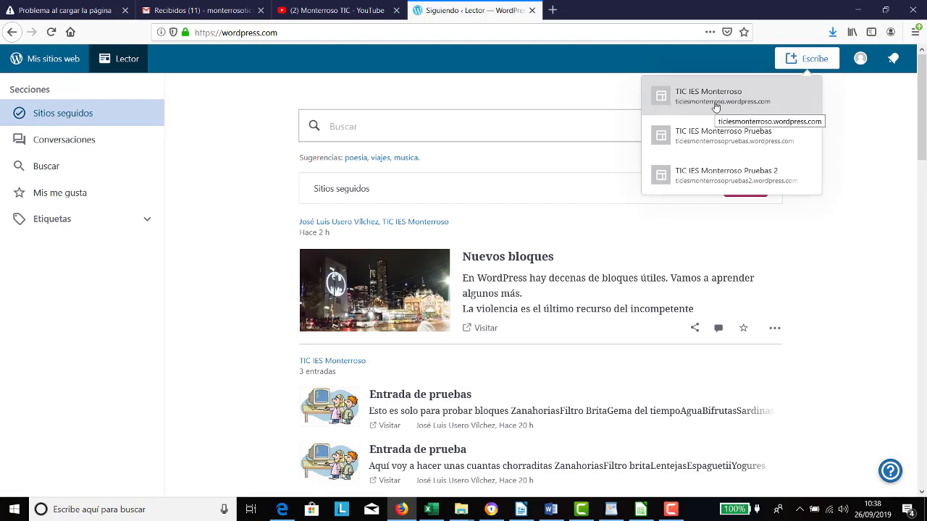
pyautogui.click(715, 101)
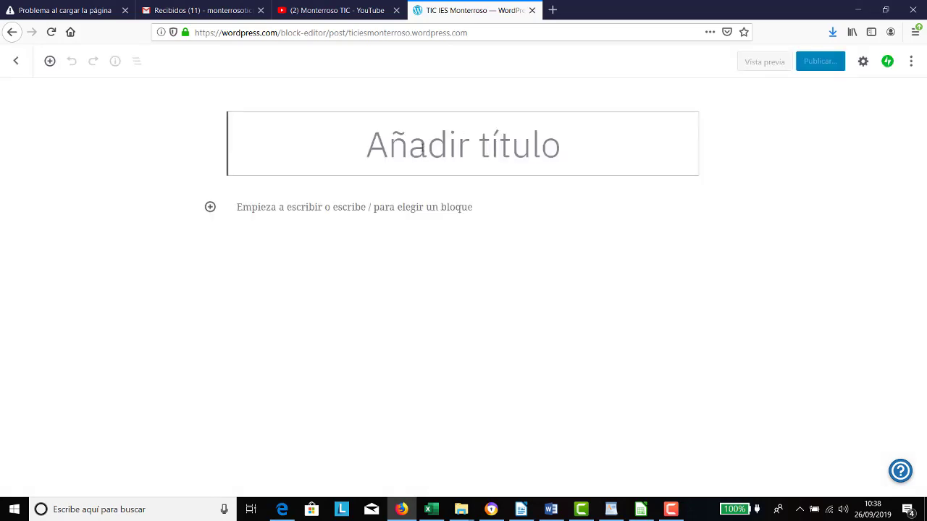
pyautogui.write('Bloques de ')
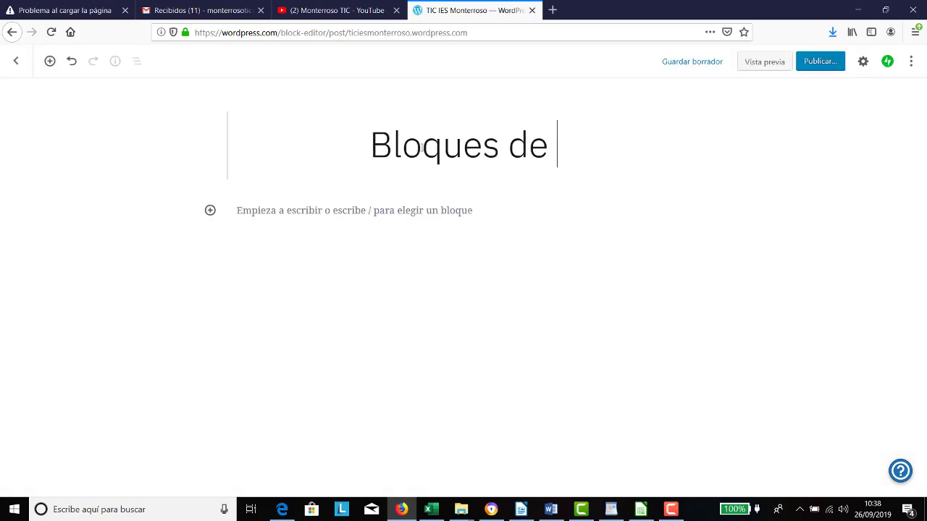
pyautogui.write('audio, tabla')
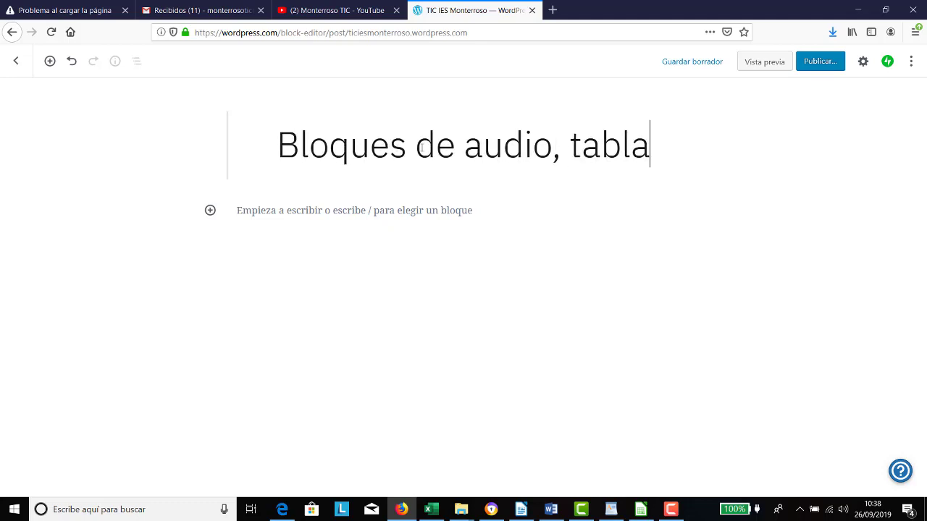
pyautogui.write(', wt')
pyautogui.press('BackSpace')
pyautogui.press('BackSpace')
pyautogui.write('te')
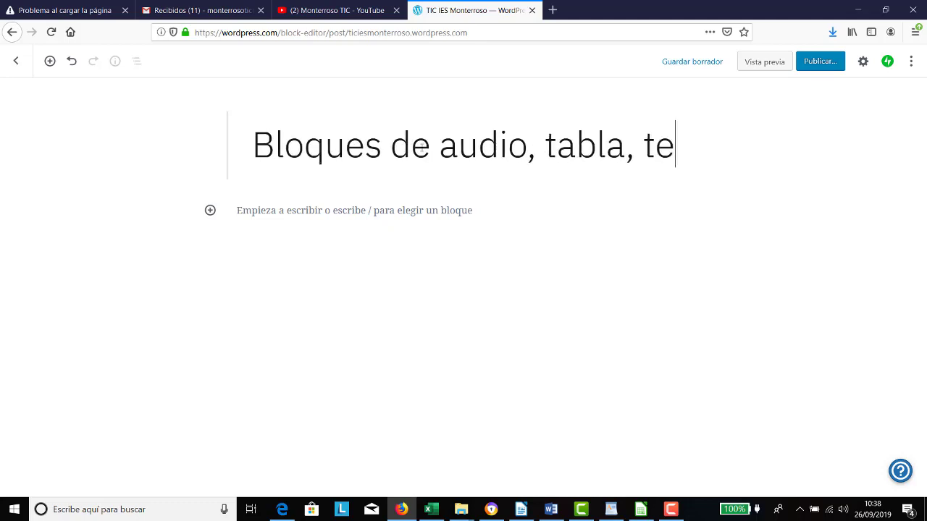
pyautogui.press('BackSpace')
pyautogui.write('weet')
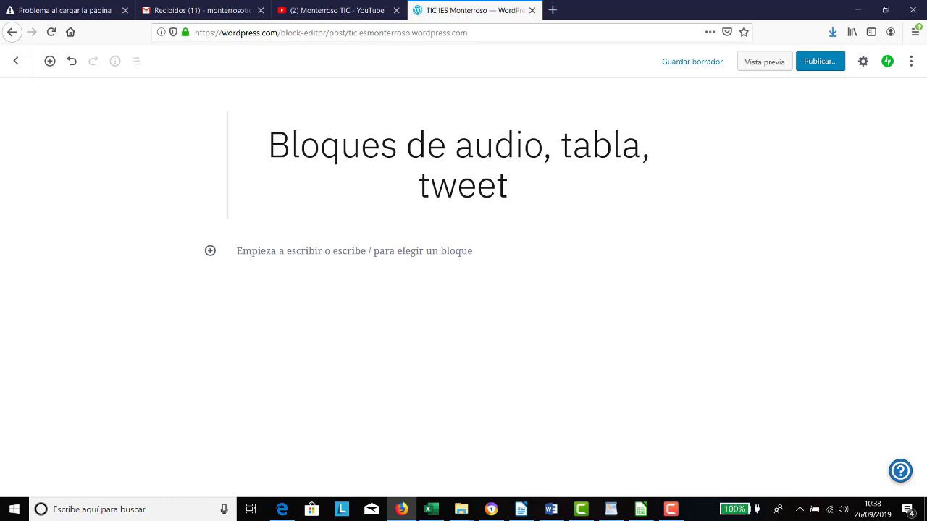
pyautogui.write(', grupo, de')
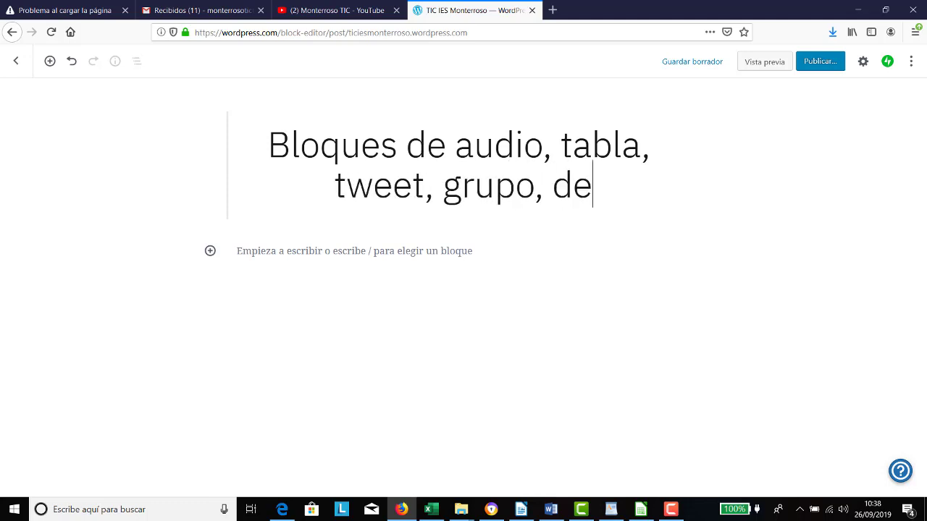
pyautogui.press('BackSpace')
pyautogui.press('BackSpace')
pyautogui.press('BackSpace')
pyautogui.press('BackSpace')
pyautogui.write('y descarga')
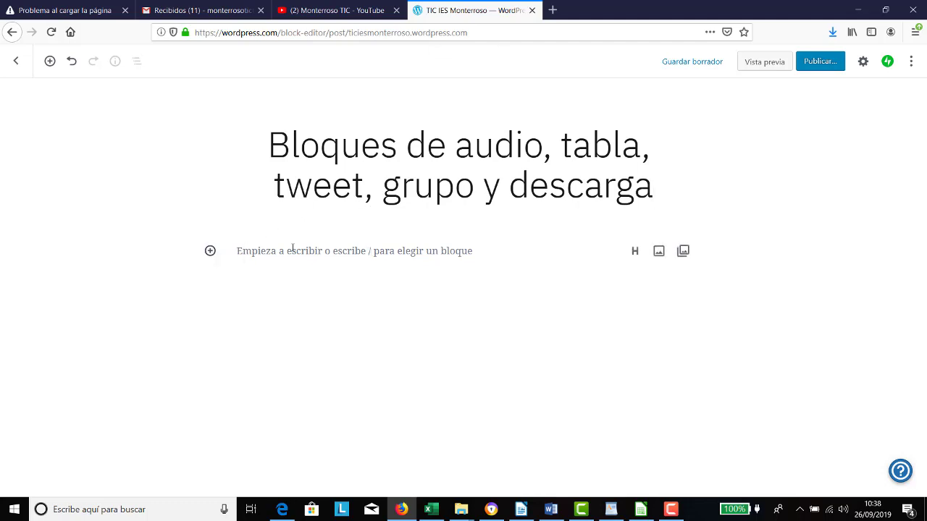
# Step: Add a heading block below the title with the text "Más bloques de Wordpress"
pyautogui.click(210, 250)
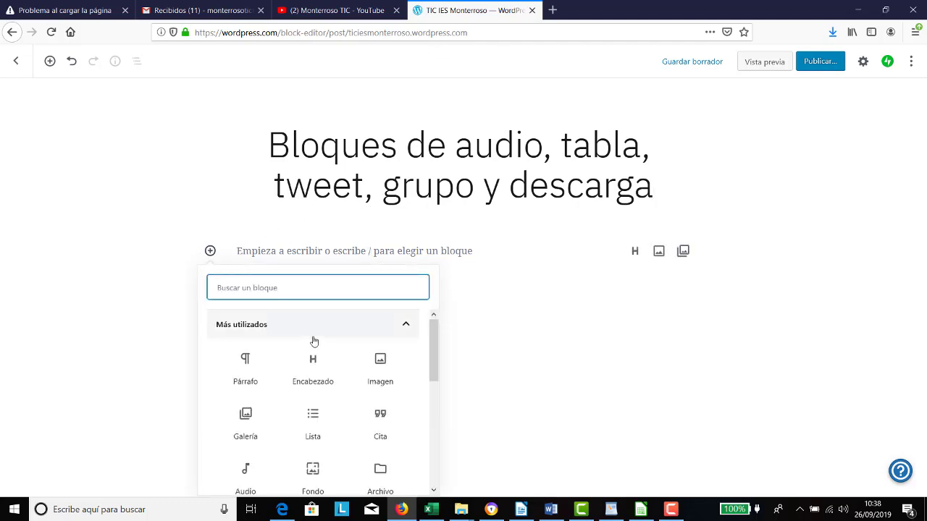
pyautogui.click(313, 366)
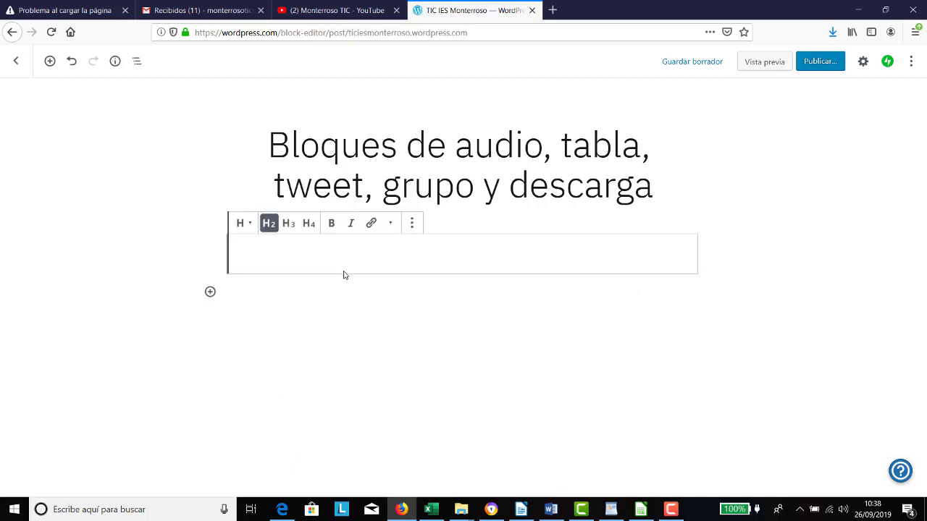
pyautogui.write('Más bloquesde')
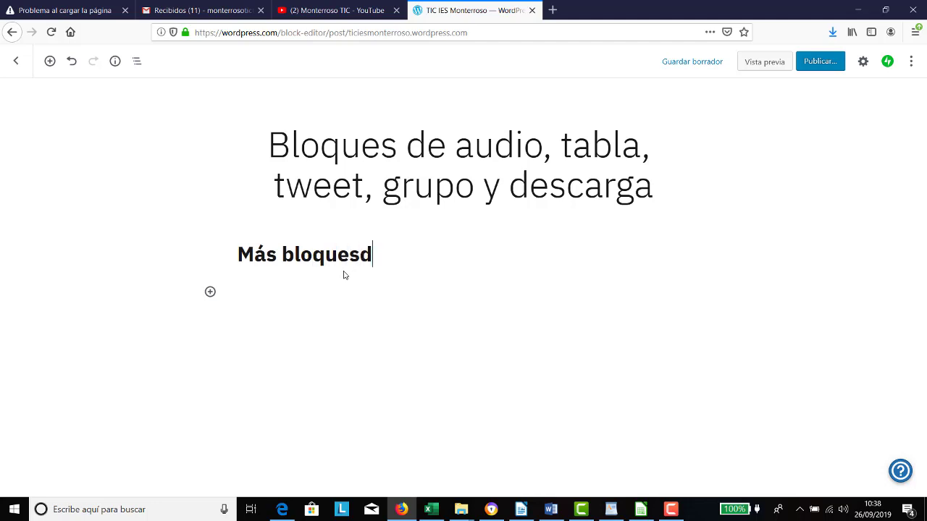
pyautogui.press('BackSpace')
pyautogui.press('BackSpace')
pyautogui.write('de Wor')
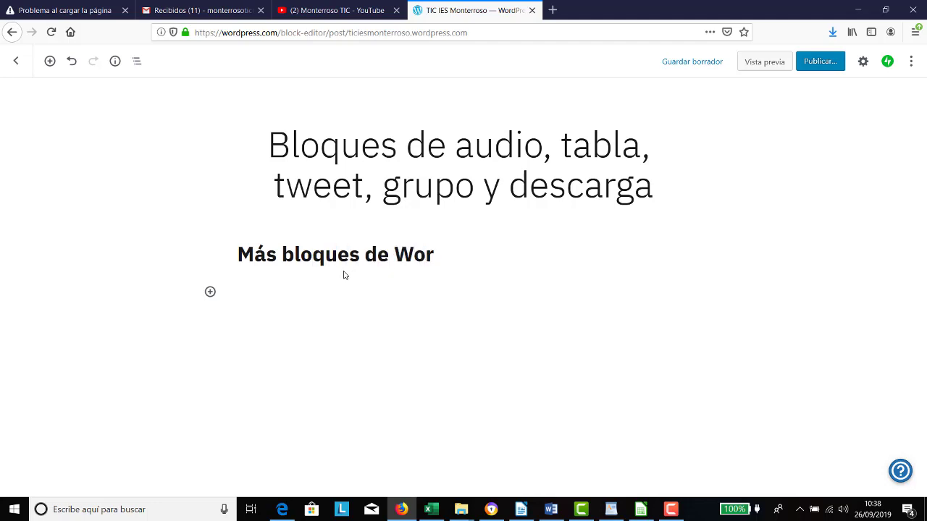
pyautogui.write('dpress')
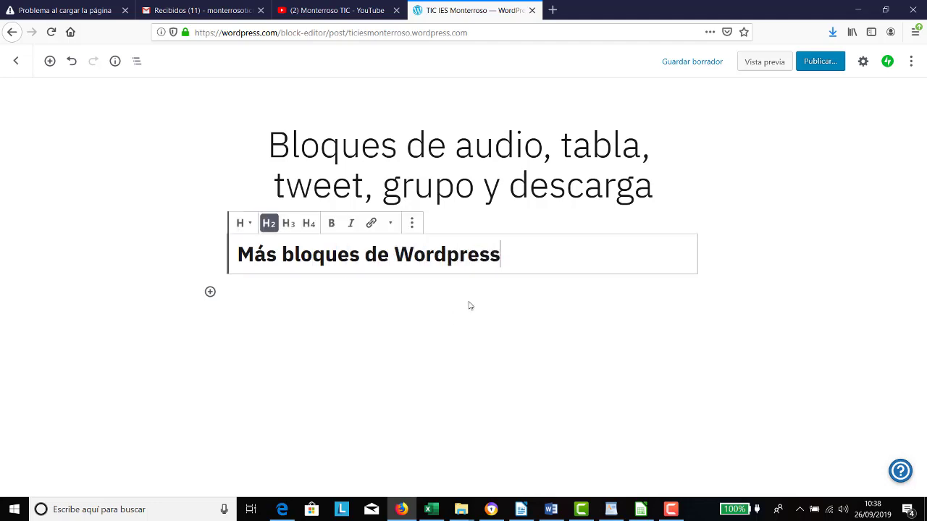
# Step: Show the block settings for the "Más bloques de Wordpress" heading and centre its text
pyautogui.click(412, 224)
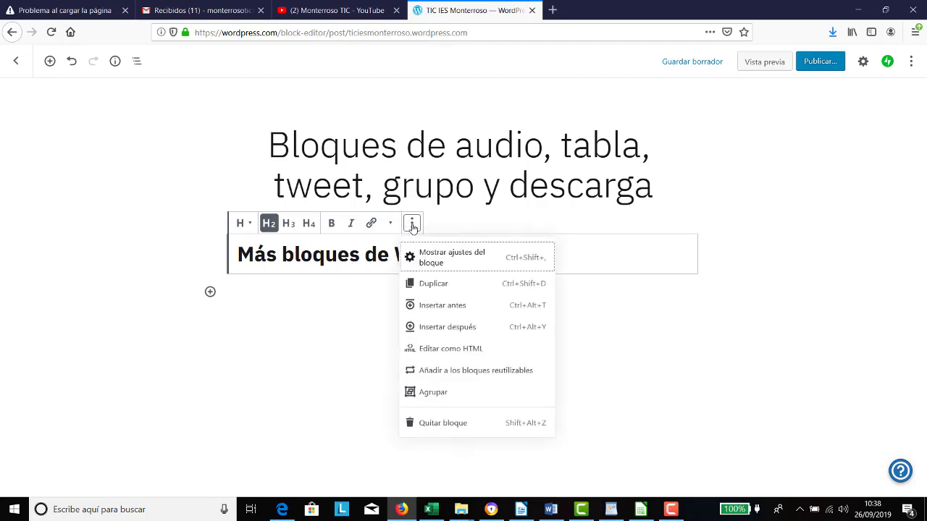
pyautogui.click(412, 224)
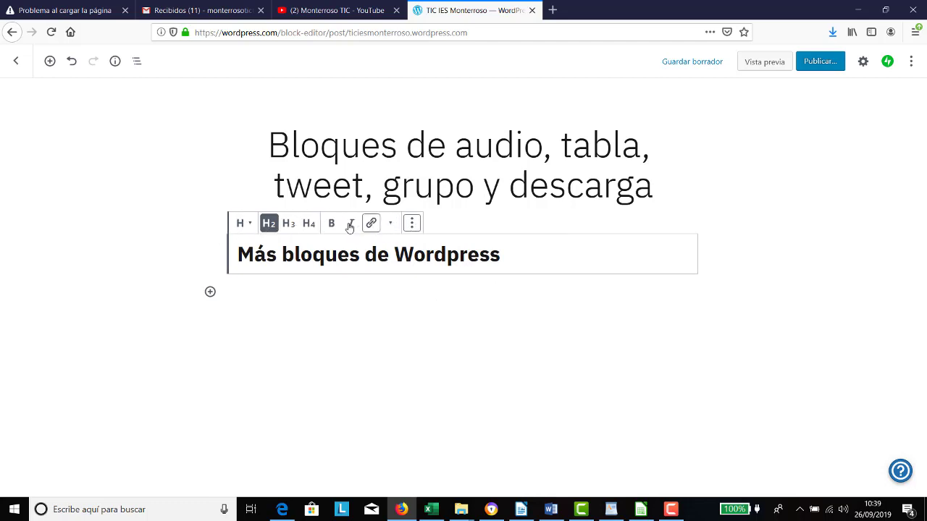
pyautogui.click(412, 223)
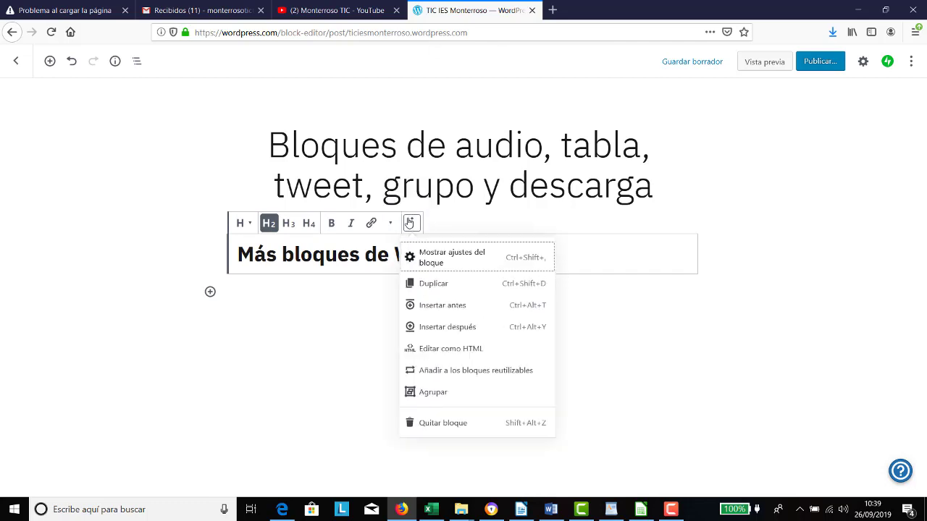
pyautogui.click(431, 263)
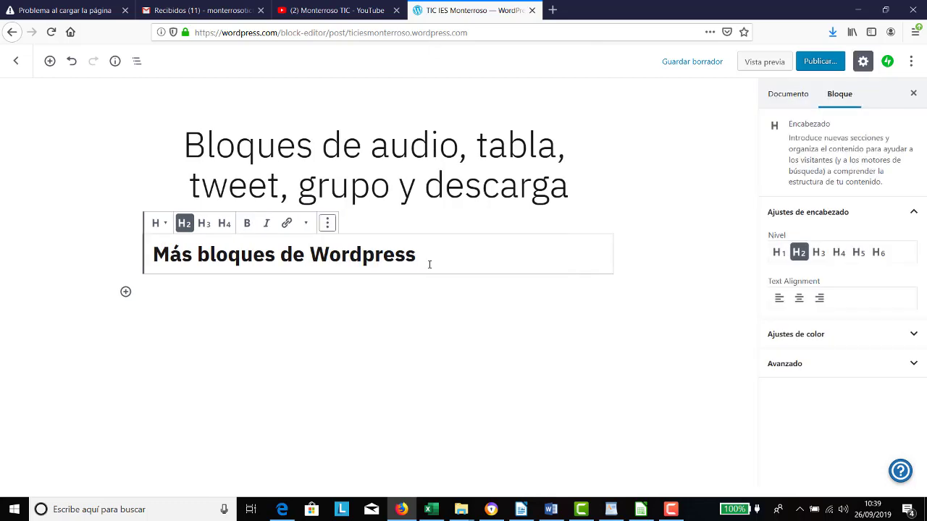
pyautogui.click(431, 261)
pyautogui.click(800, 298)
pyautogui.moveTo(228, 287)
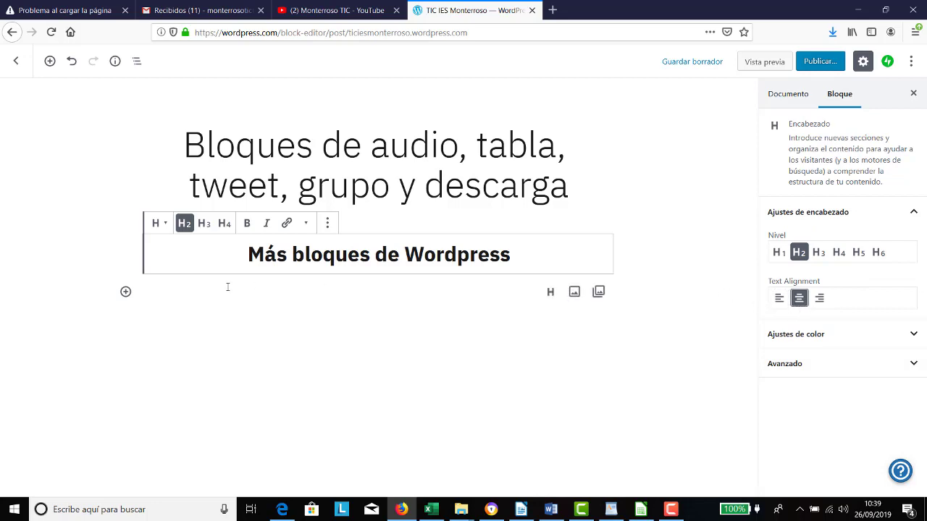
pyautogui.click(151, 293)
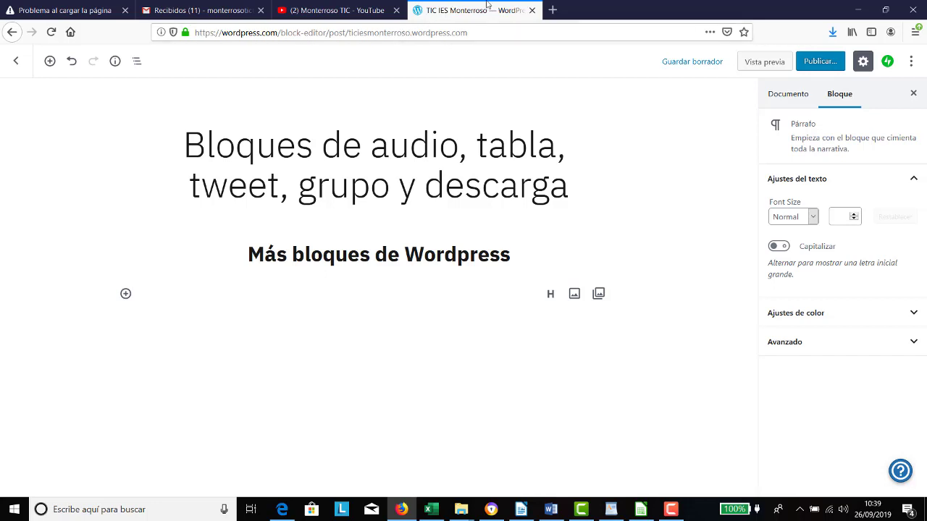
# Step: Publish the post, view the published entry and return to the editor
pyautogui.click(809, 62)
pyautogui.click(831, 64)
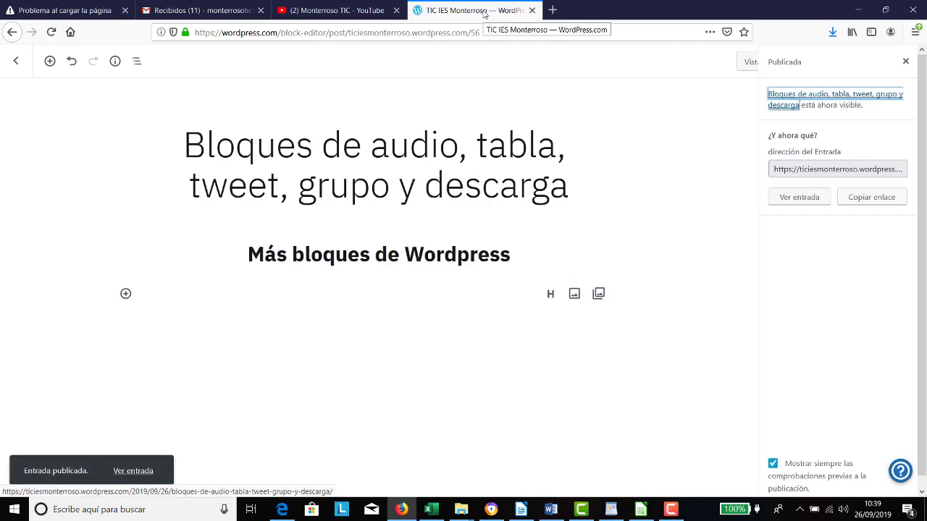
pyautogui.click(798, 199)
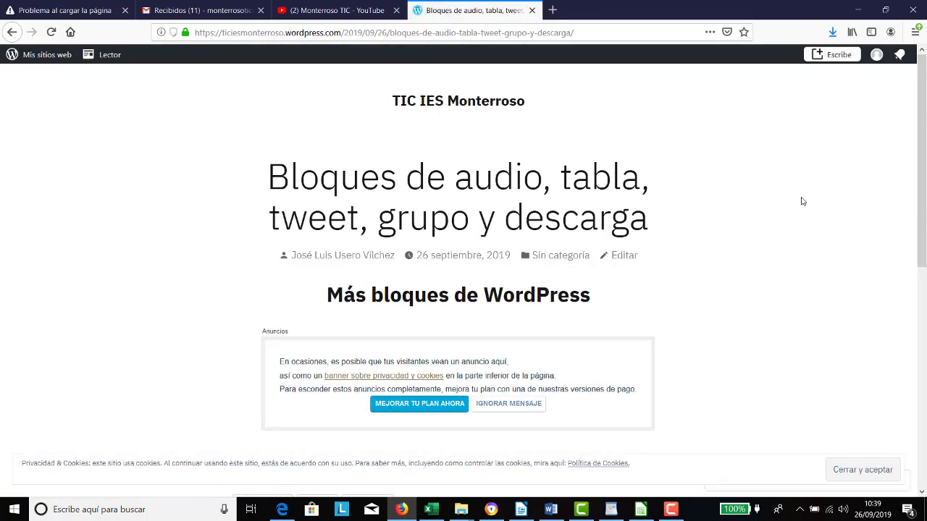
pyautogui.click(12, 32)
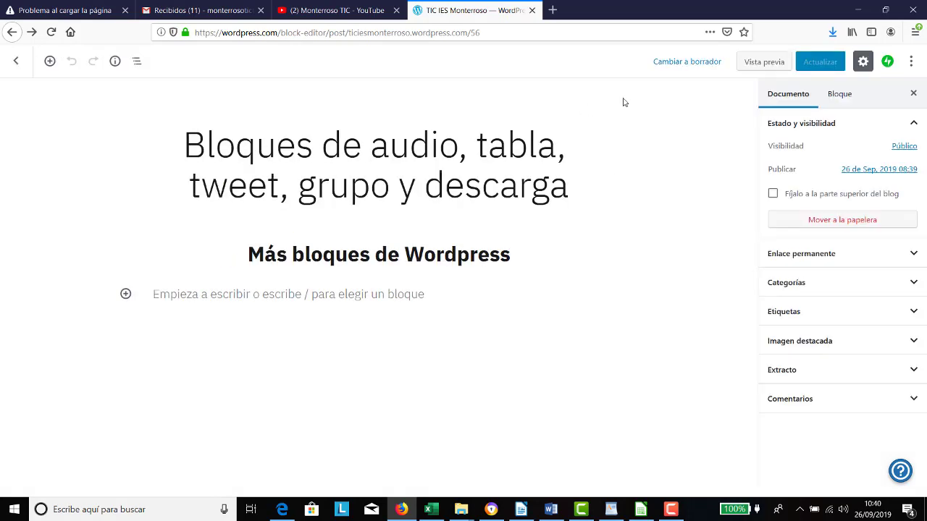
# Step: Preview the post, open its live page in a separate tab and close the preview in the editor
pyautogui.click(764, 62)
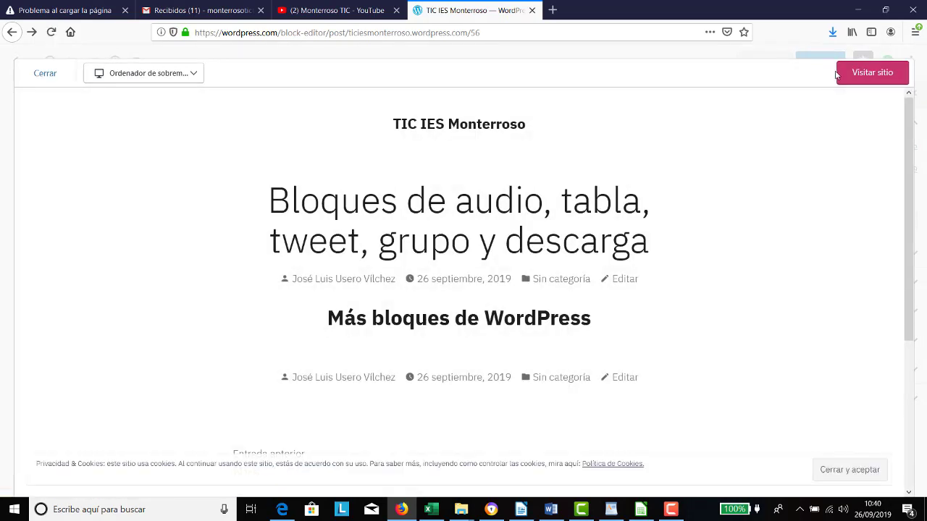
pyautogui.click(846, 76)
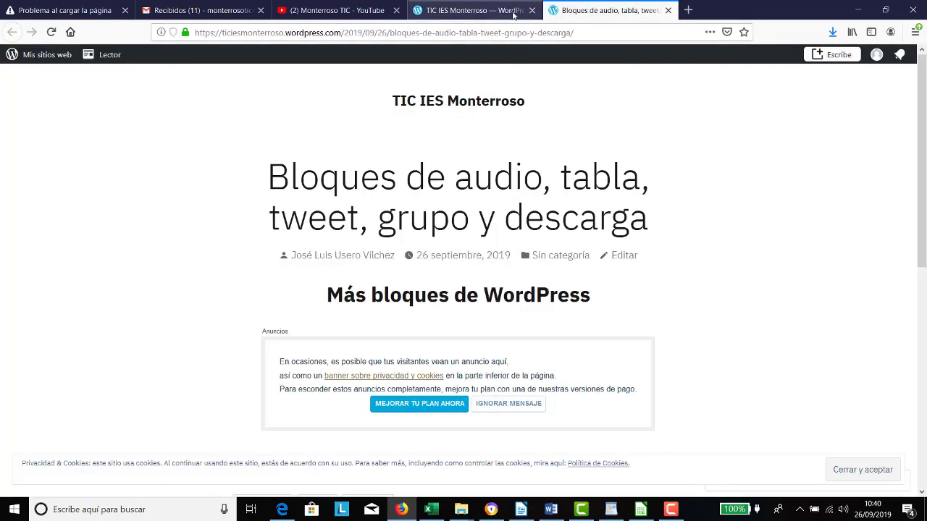
pyautogui.click(495, 16)
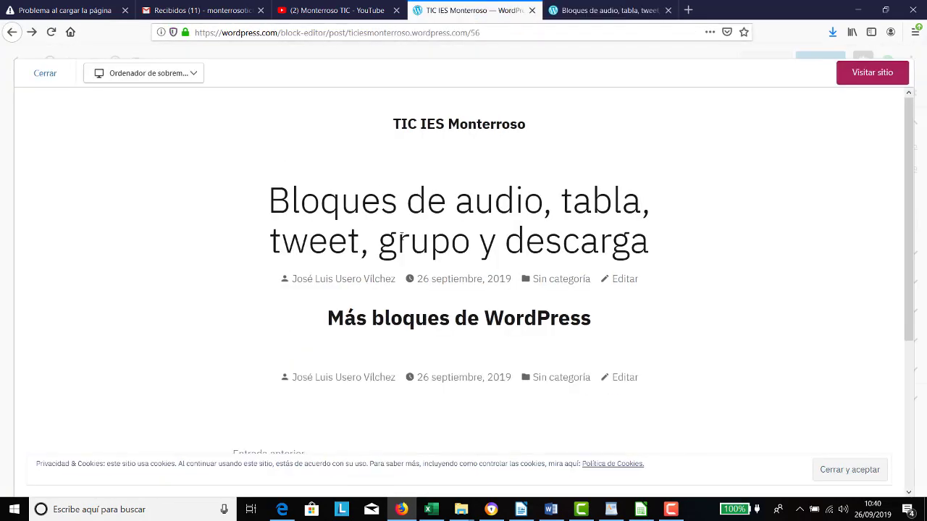
pyautogui.scroll(-3, 396, 238)
pyautogui.scroll(3, 326, 130)
pyautogui.click(39, 75)
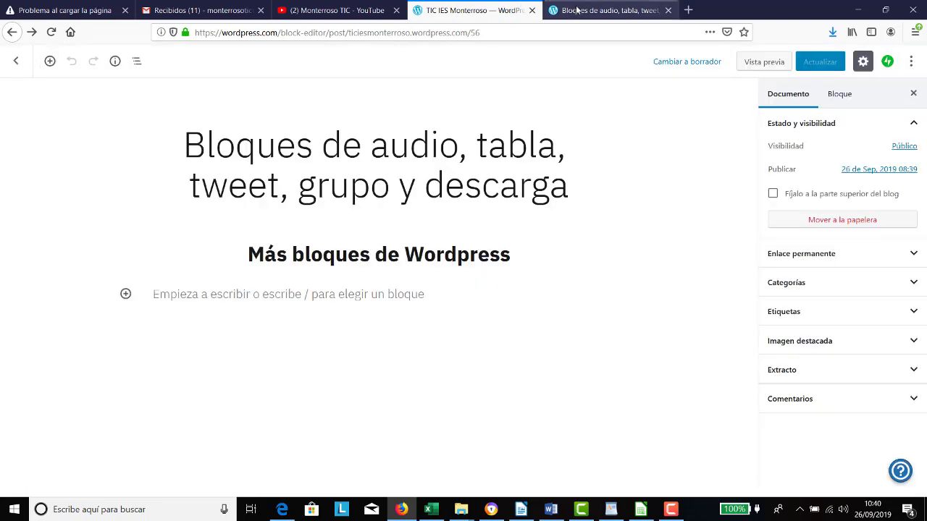
# Step: Look through the live page of the post in its own tab and go back to the editor
pyautogui.click(609, 10)
pyautogui.scroll(-5, 341, 318)
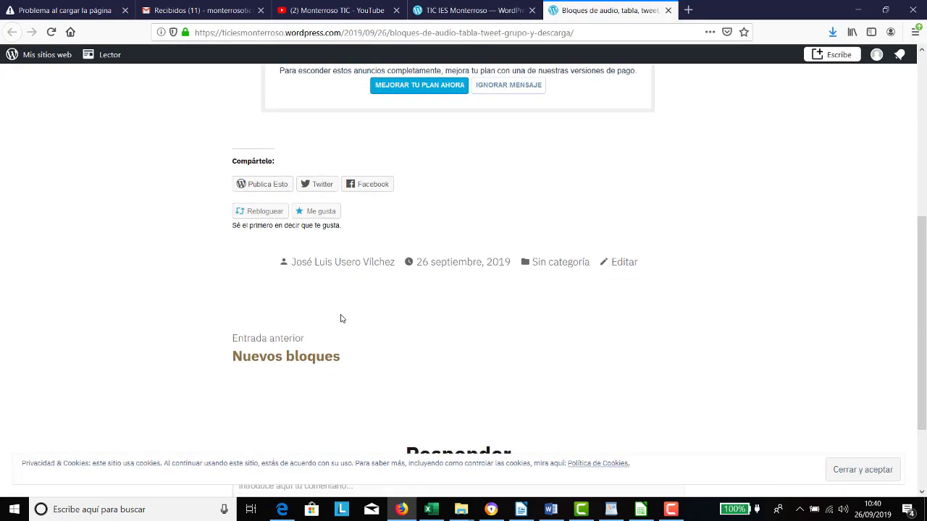
pyautogui.scroll(4, 341, 319)
pyautogui.scroll(2, 340, 306)
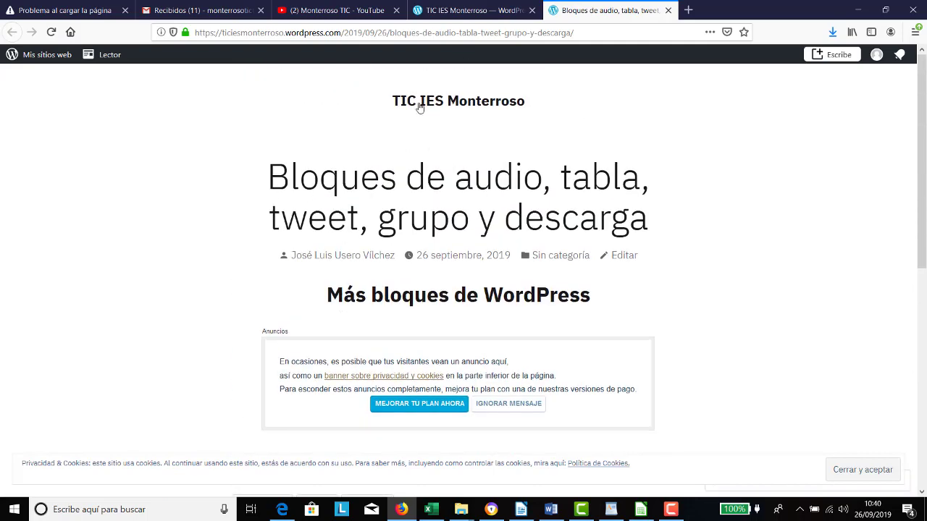
pyautogui.click(444, 17)
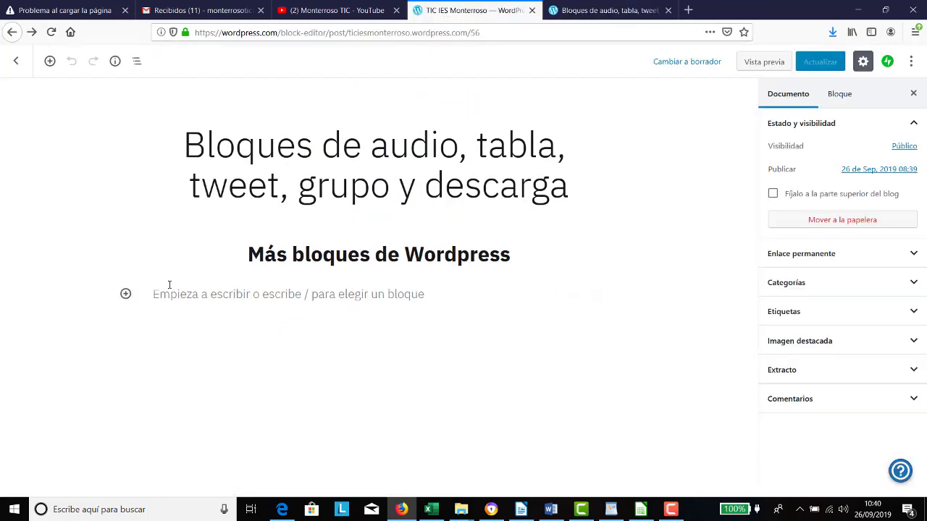
# Step: Insert an Audio block below the "Más bloques de Wordpress" heading
pyautogui.click(126, 296)
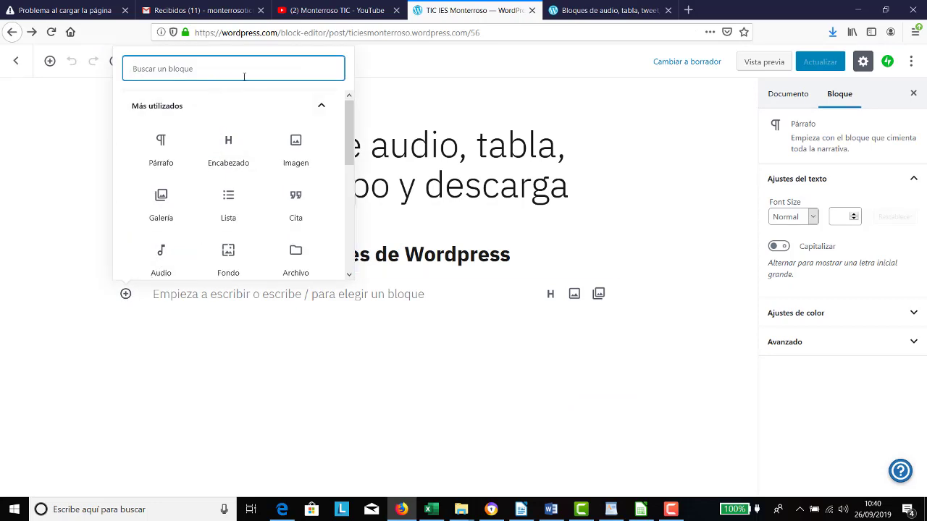
pyautogui.write('au')
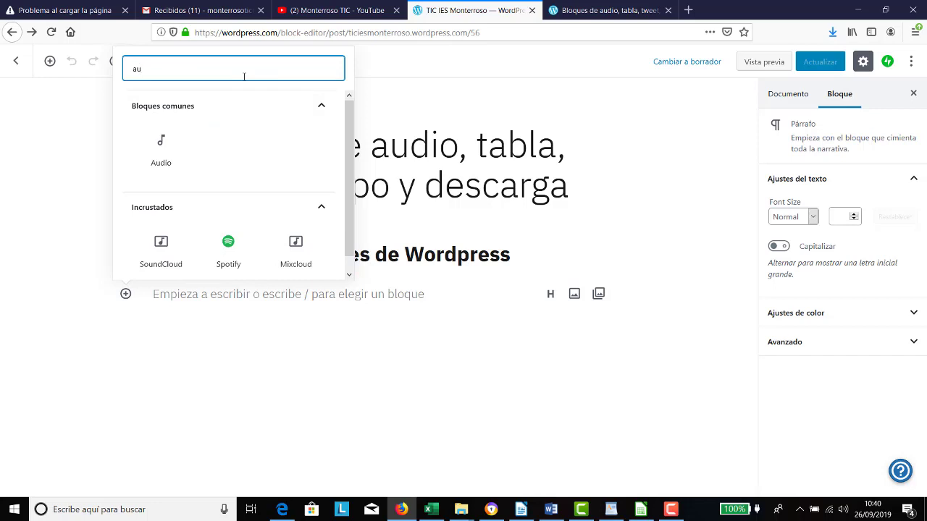
pyautogui.press('BackSpace')
pyautogui.press('BackSpace')
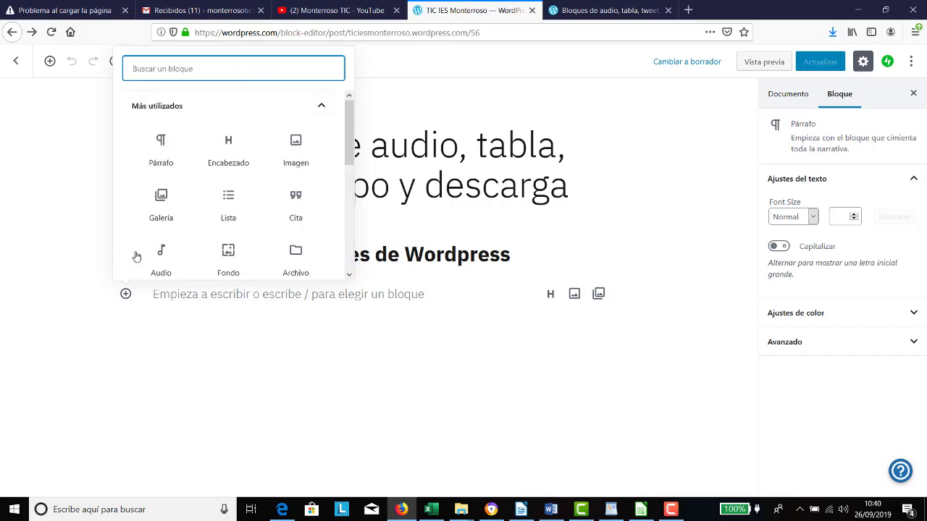
pyautogui.click(162, 258)
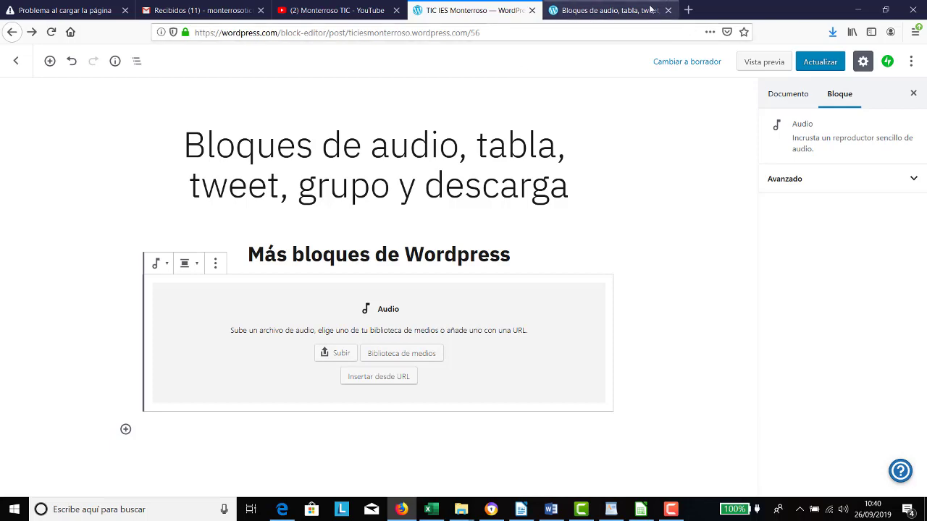
# Step: Open the sshhtt.com sound site in a new browser tab and go to its animals category
pyautogui.click(688, 10)
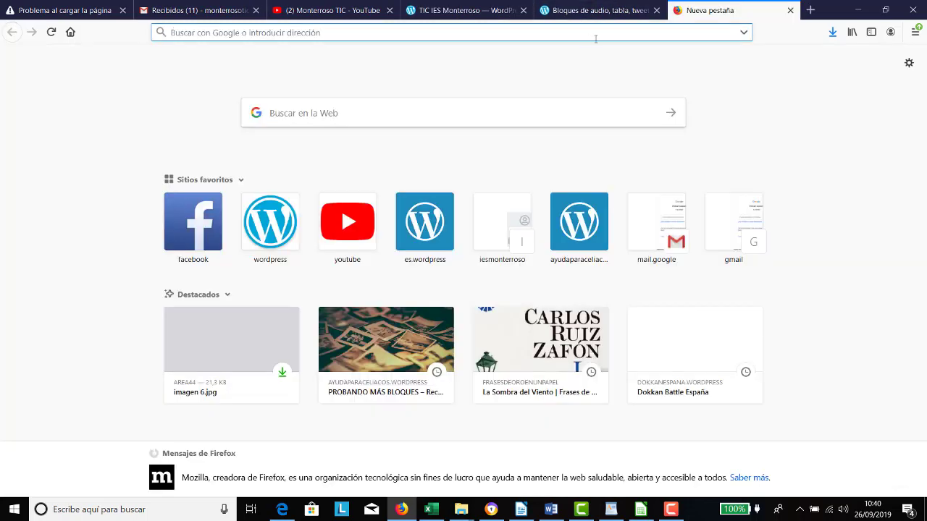
pyautogui.write('sshhtt')
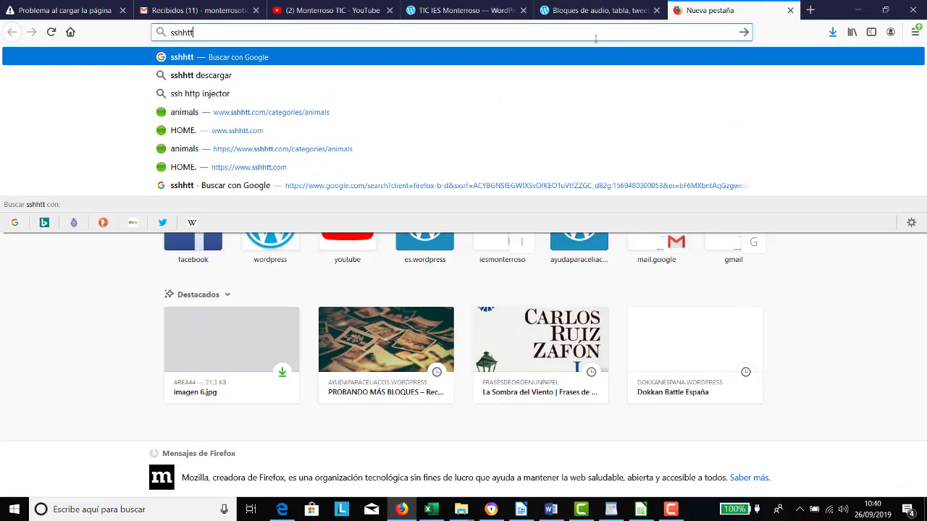
pyautogui.press('Return')
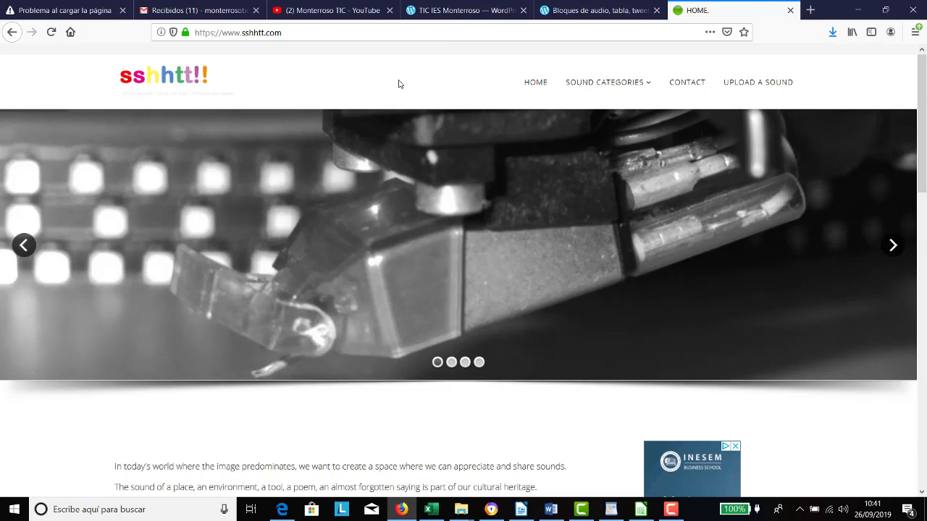
pyautogui.moveTo(641, 87)
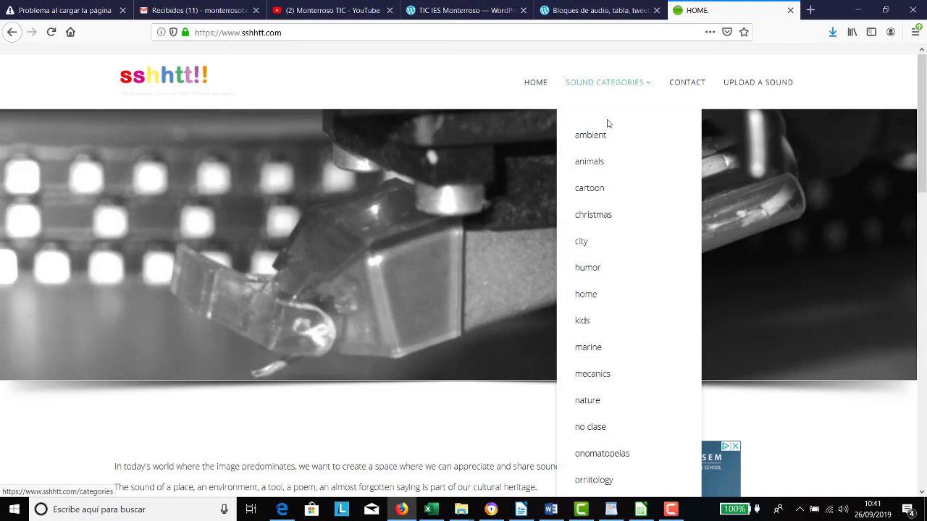
pyautogui.click(601, 163)
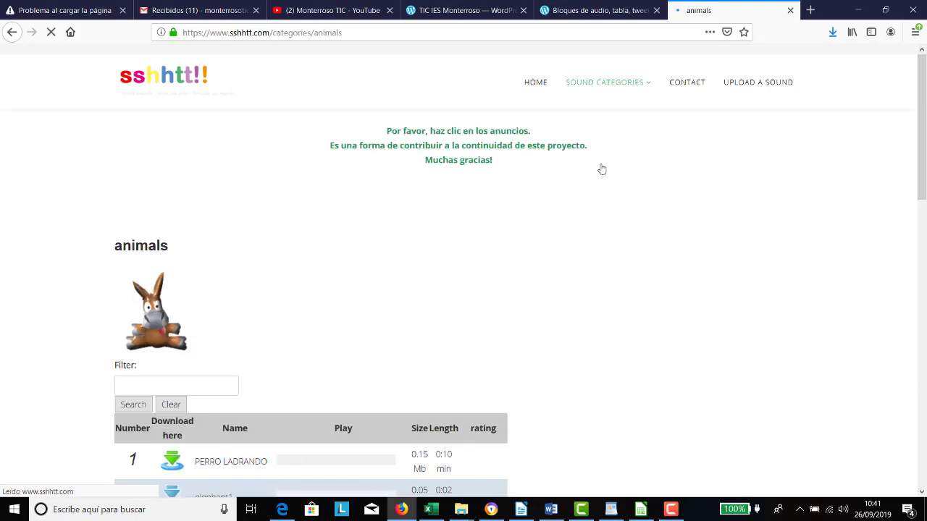
pyautogui.scroll(-3, 301, 267)
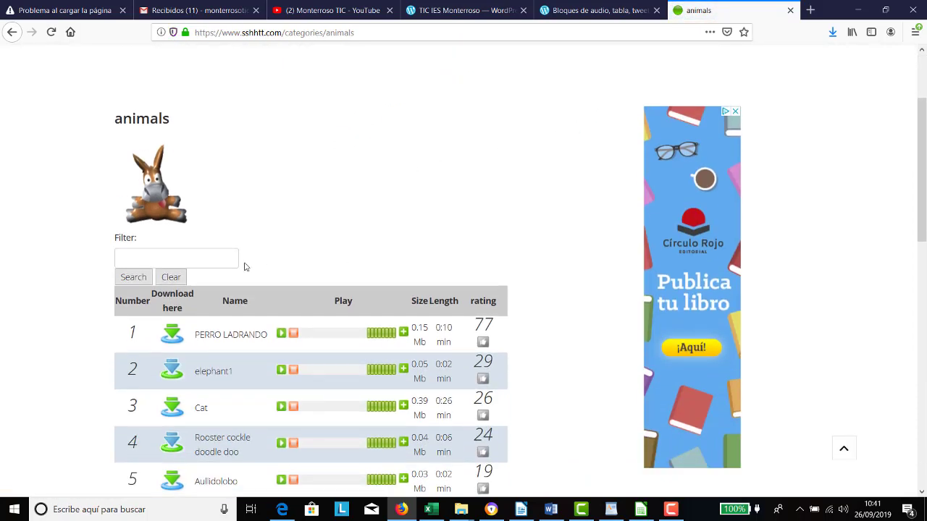
# Step: Copy the download link of the PERRO LADRANDO sound and return to the post editor
pyautogui.rightClick(174, 340)
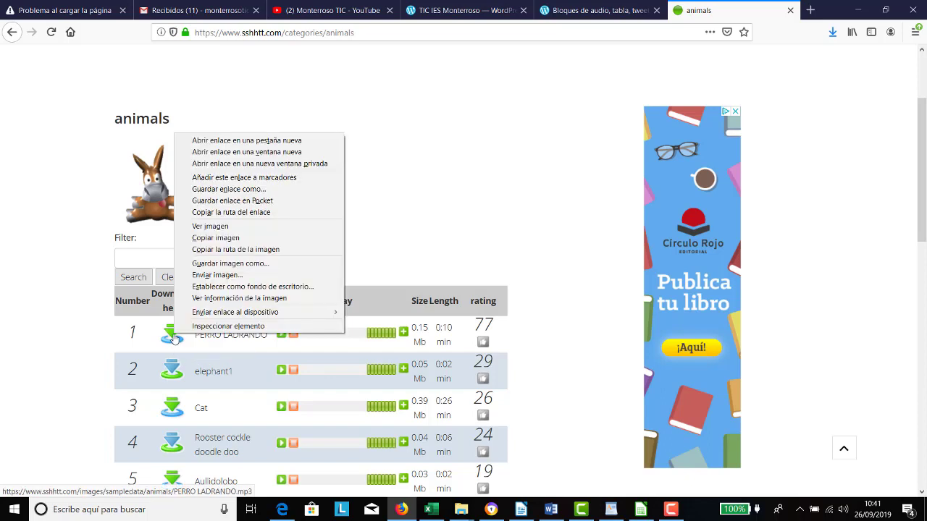
pyautogui.click(242, 213)
pyautogui.click(438, 9)
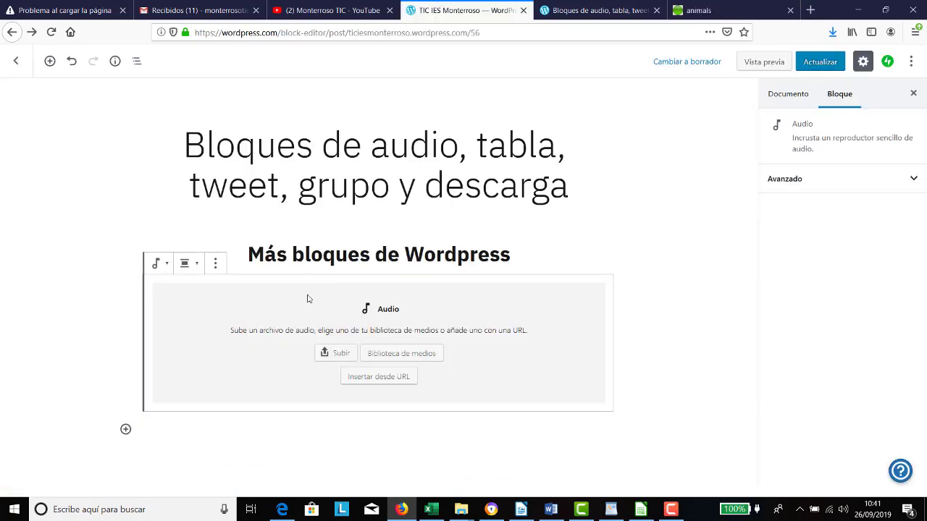
# Step: Paste the copied PERRO LADRANDO.mp3 link as the Audio block's source URL, check the whole address and insert it
pyautogui.click(364, 378)
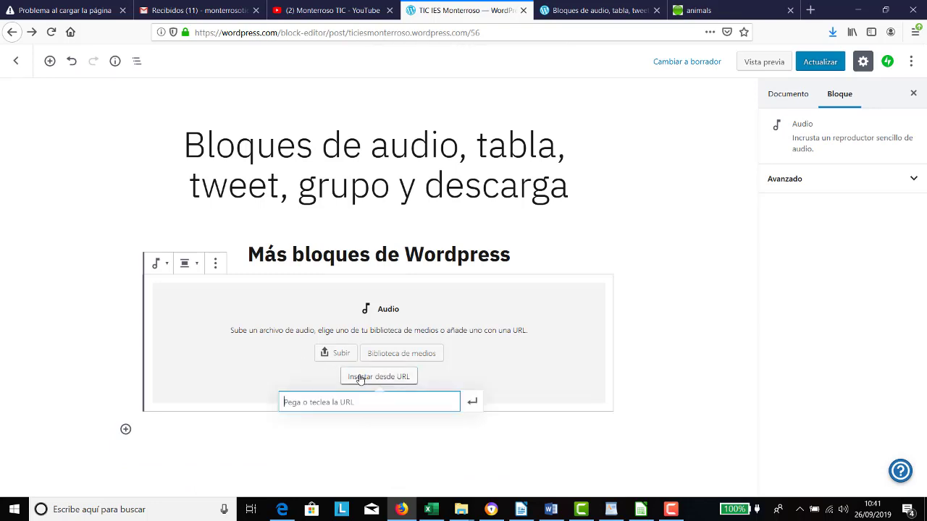
pyautogui.hotkey('ctrl', 'v')
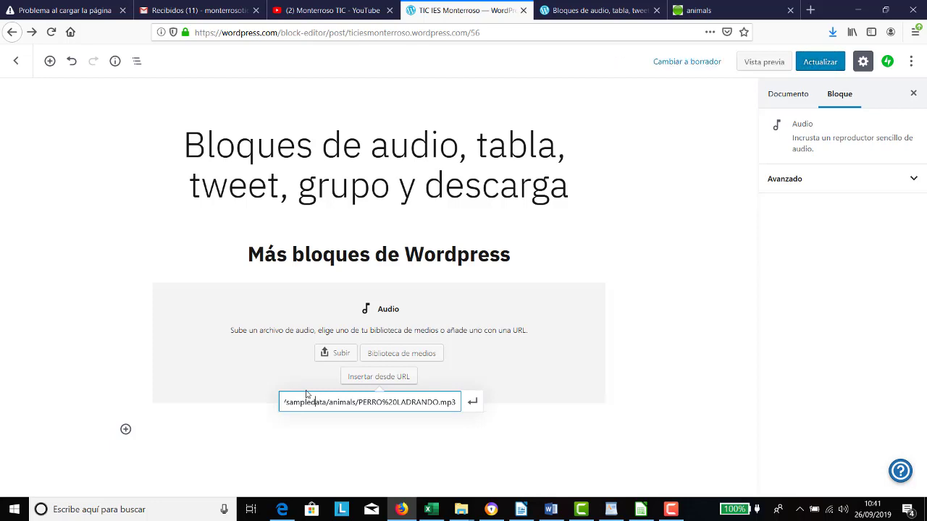
pyautogui.press('Left')
pyautogui.press('Left')
pyautogui.press('Left')
pyautogui.press('Left')
pyautogui.press('Left')
pyautogui.press('Left')
pyautogui.press('Left')
pyautogui.press('Left')
pyautogui.press('Left')
pyautogui.press('Left')
pyautogui.press('Left')
pyautogui.press('Left')
pyautogui.press('Left')
pyautogui.press('Left')
pyautogui.press('Left')
pyautogui.press('Left')
pyautogui.press('Left')
pyautogui.press('Left')
pyautogui.press('Left')
pyautogui.press('Left')
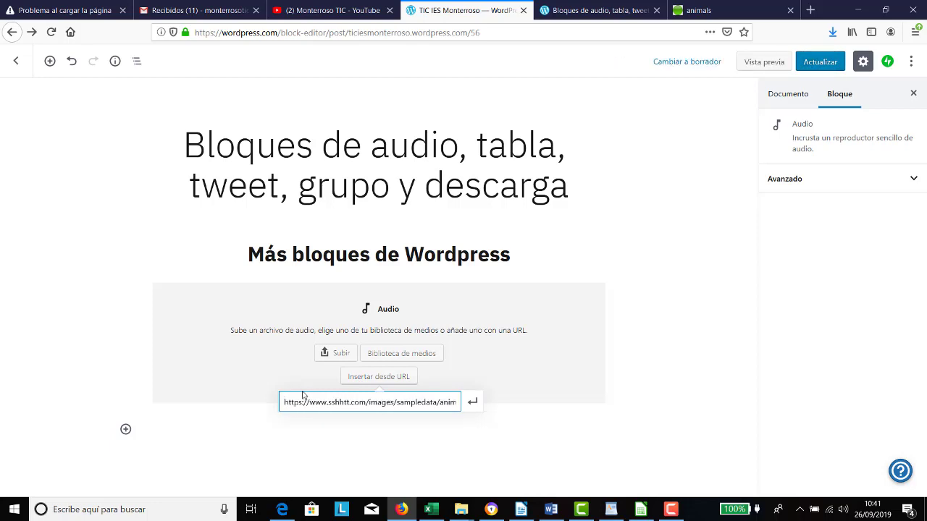
pyautogui.press('Right')
pyautogui.press('Right')
pyautogui.press('Right')
pyautogui.press('Right')
pyautogui.press('Right')
pyautogui.press('Right')
pyautogui.press('Right')
pyautogui.press('Right')
pyautogui.press('Right')
pyautogui.press('Right')
pyautogui.press('Right')
pyautogui.press('Right')
pyautogui.press('Right')
pyautogui.press('Right')
pyautogui.press('Right')
pyautogui.press('Right')
pyautogui.press('Right')
pyautogui.press('Right')
pyautogui.press('Right')
pyautogui.press('Right')
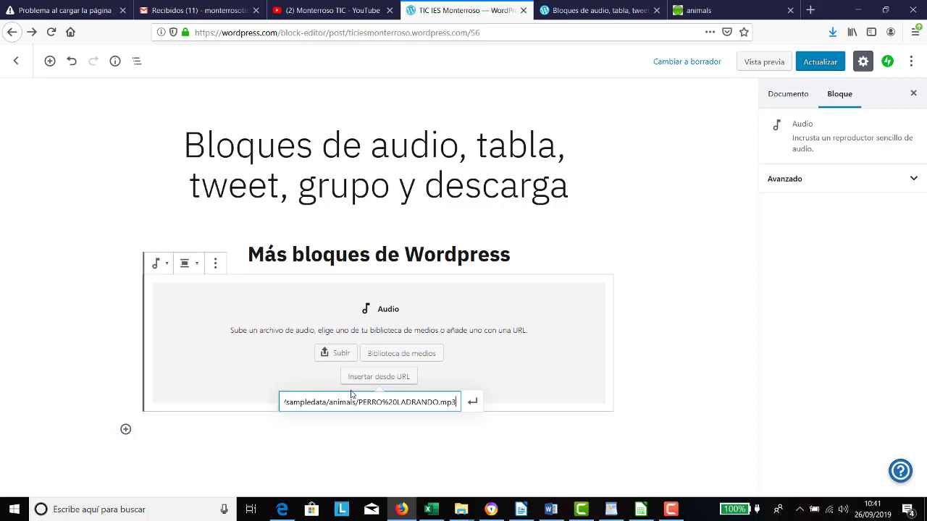
pyautogui.click(478, 404)
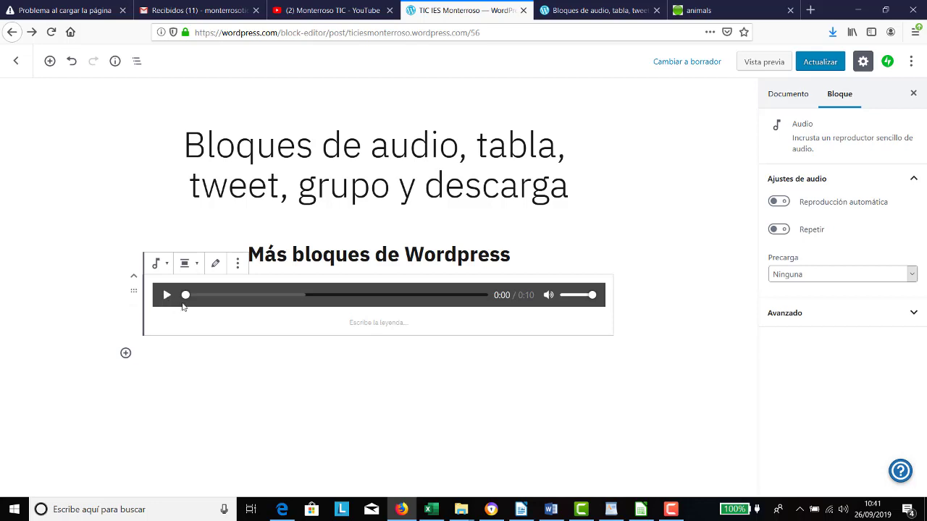
# Step: Update the published post with the inserted audio
pyautogui.click(547, 15)
pyautogui.click(486, 13)
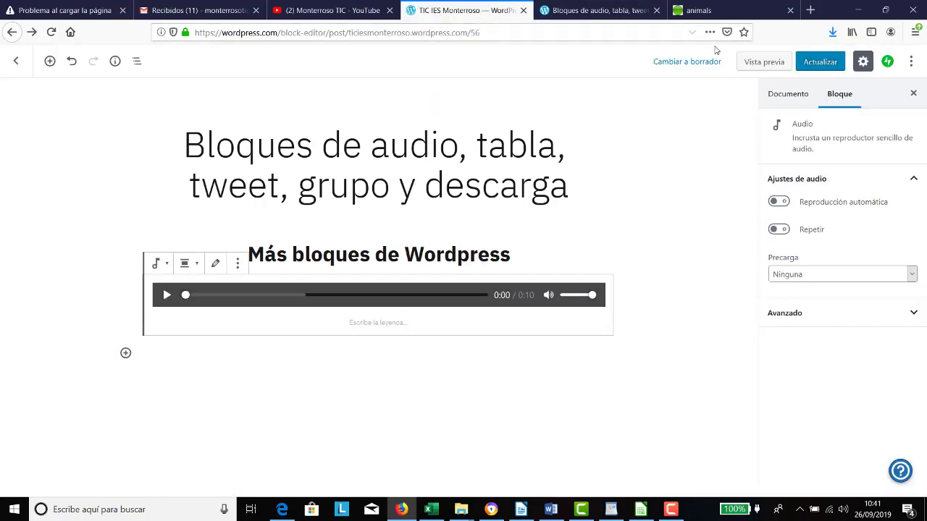
pyautogui.click(820, 61)
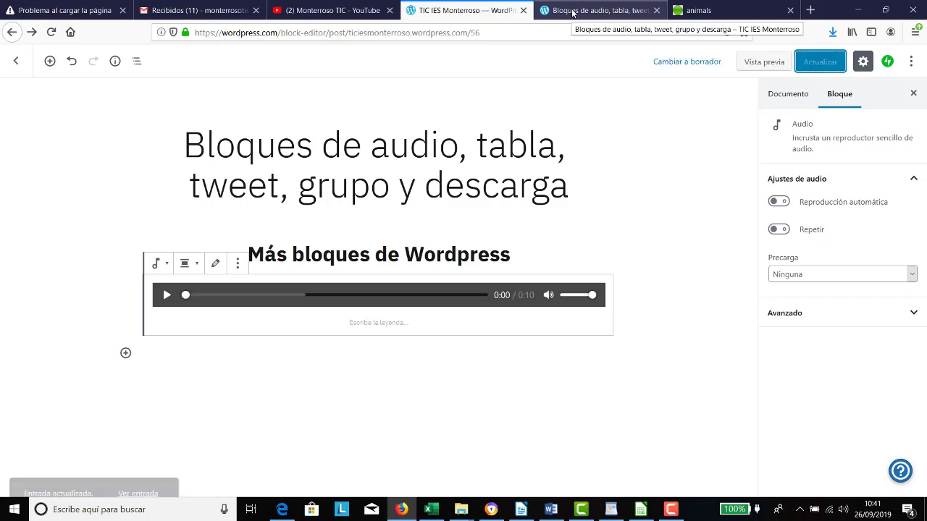
# Step: Reload the live page of the post, play and pause its audio player, and return to the editor
pyautogui.click(573, 12)
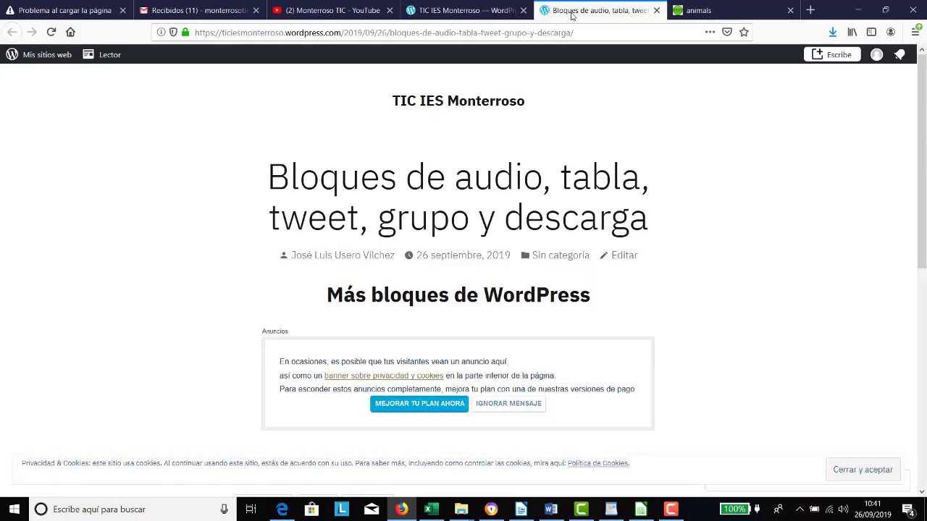
pyautogui.click(50, 32)
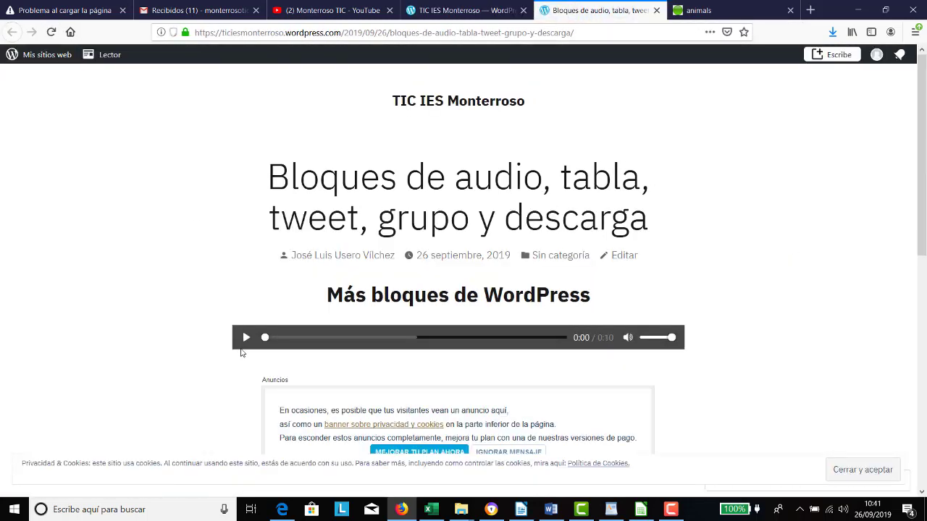
pyautogui.click(246, 338)
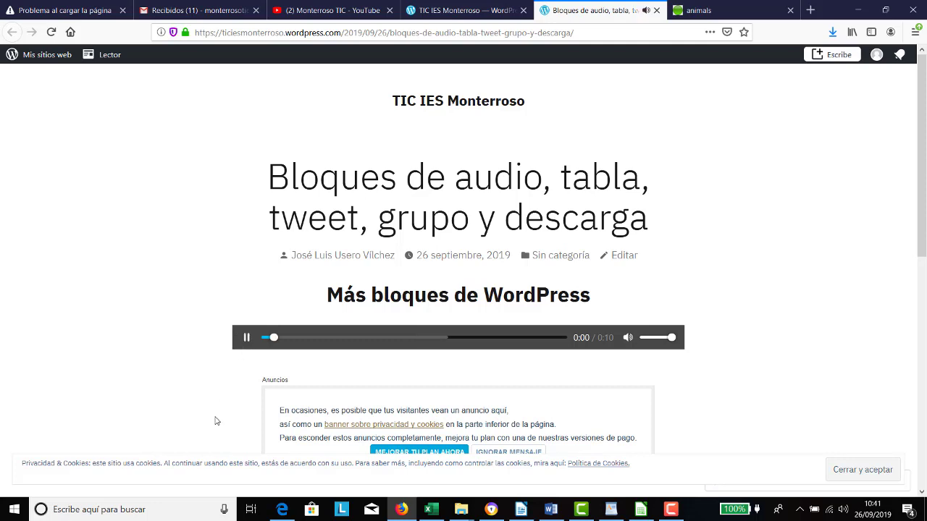
pyautogui.click(247, 338)
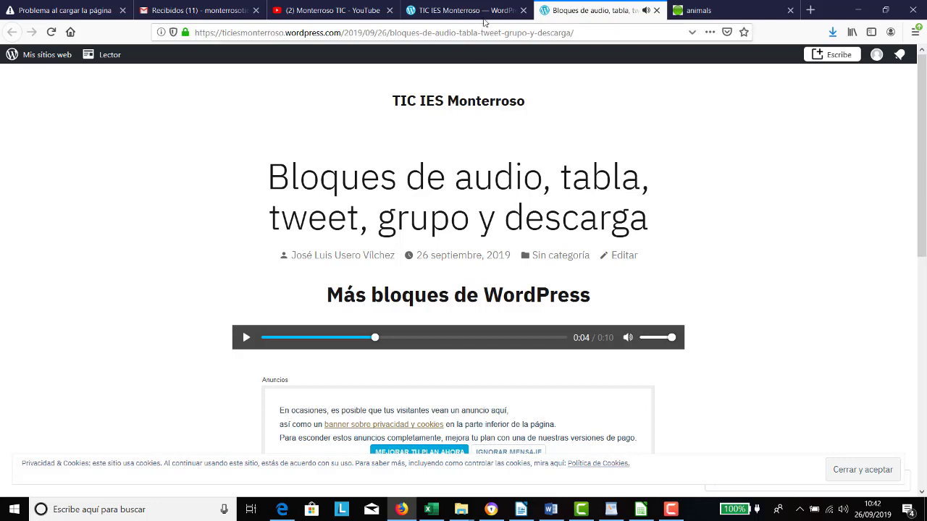
pyautogui.click(463, 10)
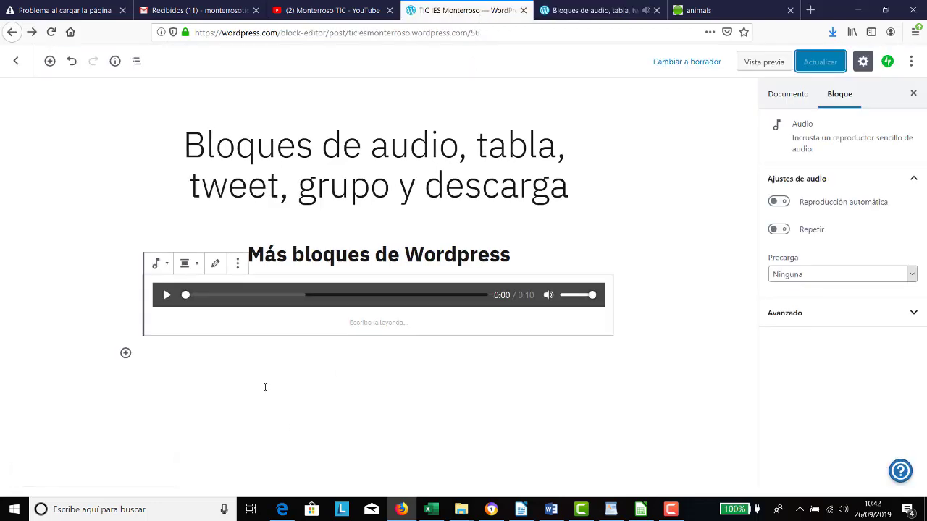
# Step: Insert a Tabla block from the Formato category below the audio player
pyautogui.click(126, 353)
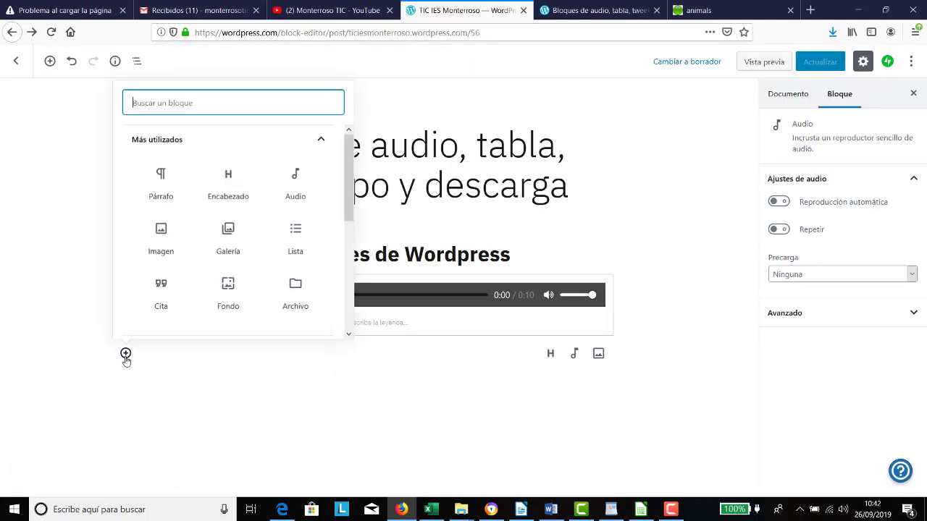
pyautogui.scroll(-5, 228, 223)
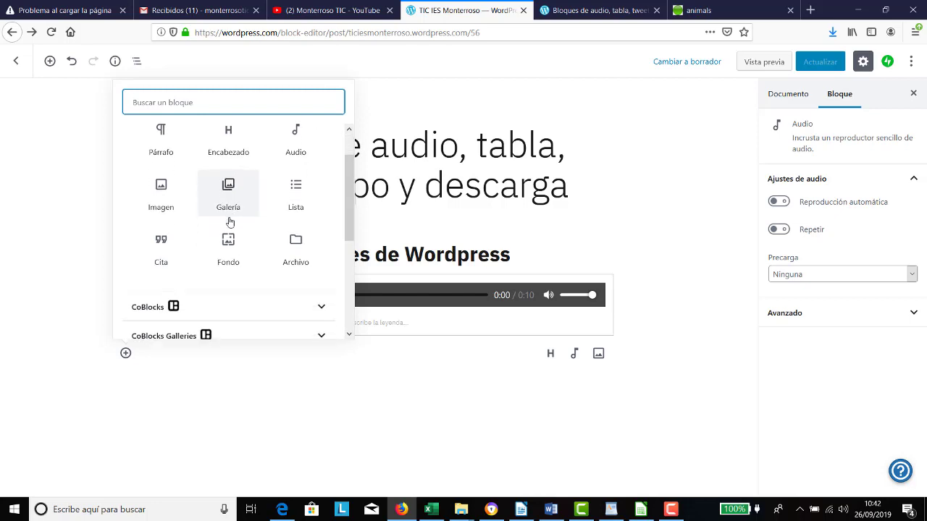
pyautogui.click(225, 227)
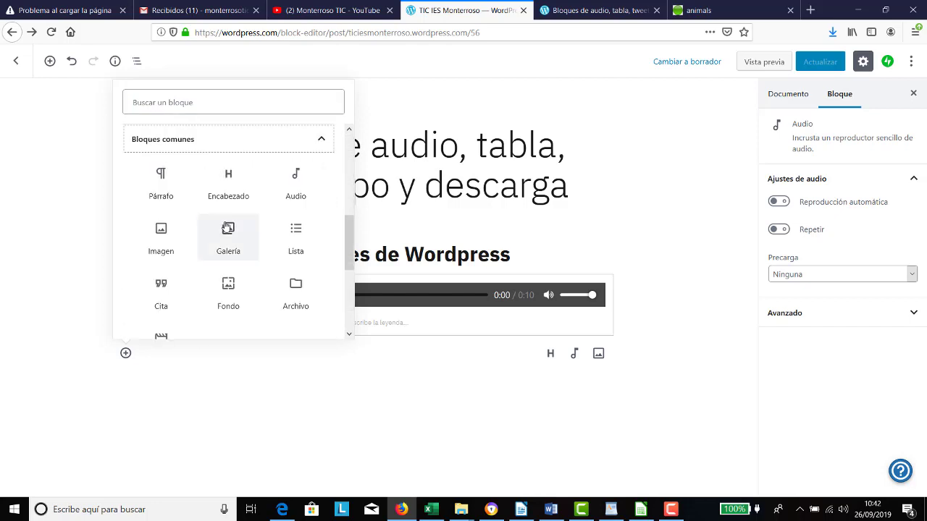
pyautogui.scroll(-1, 224, 231)
pyautogui.scroll(-3, 223, 241)
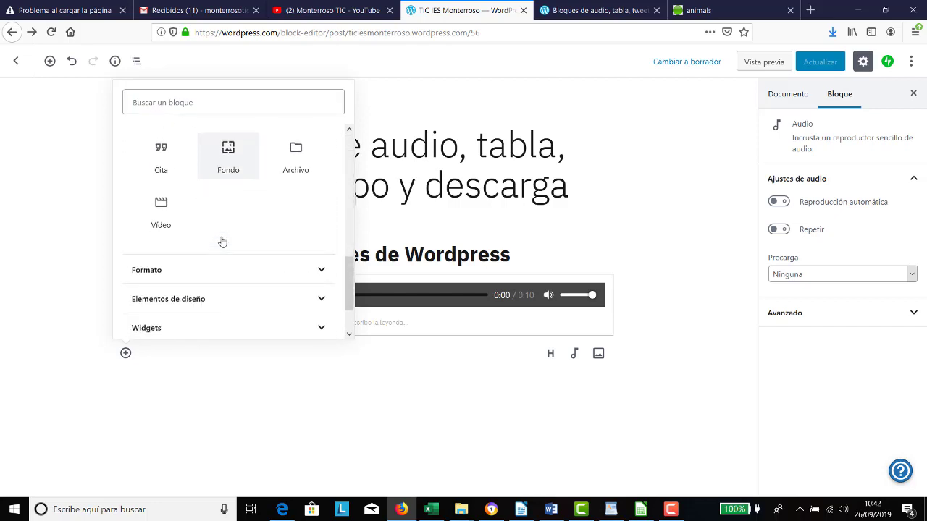
pyautogui.click(220, 223)
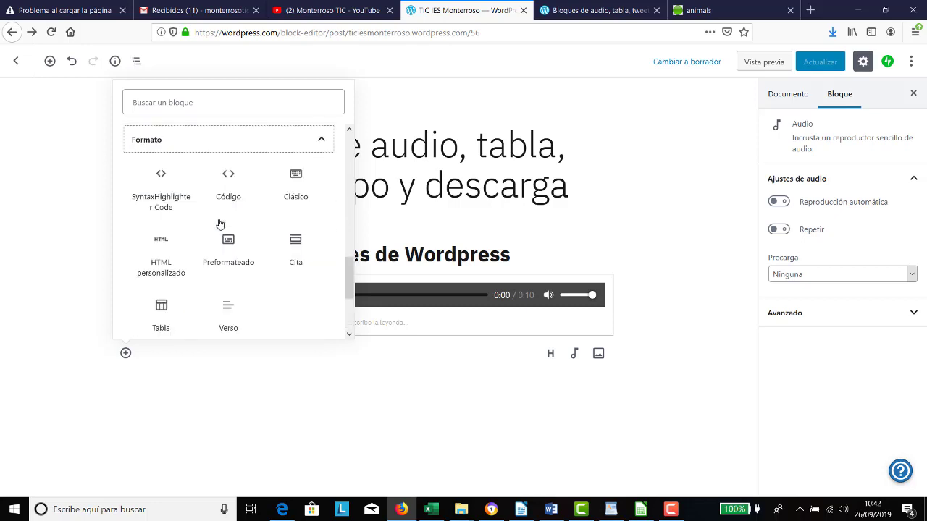
pyautogui.click(161, 310)
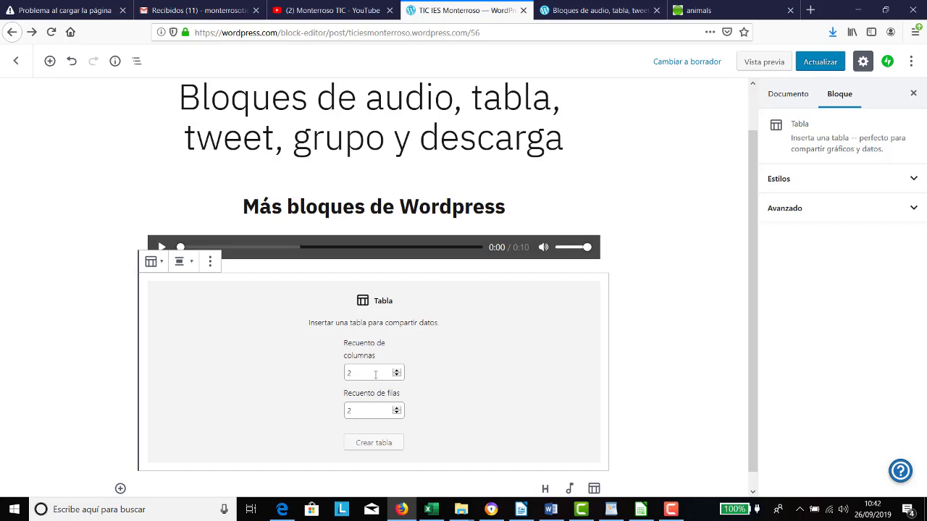
# Step: Create the table with 2 columns and 4 rows
pyautogui.moveTo(363, 412); pyautogui.dragTo(336, 414)
pyautogui.write('4')
pyautogui.click(363, 443)
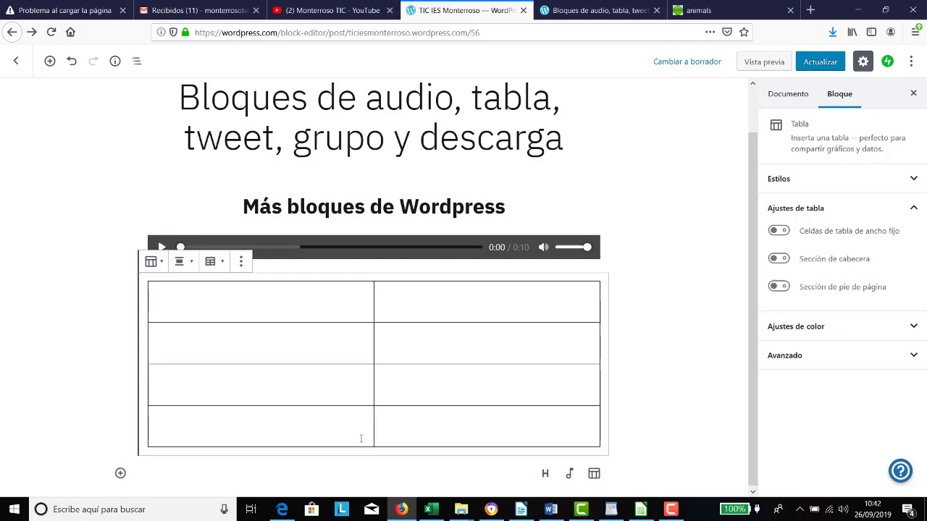
# Step: Fill the table's first row with the headings "Nombre real" and "Nombre superhéroe"
pyautogui.click(310, 309)
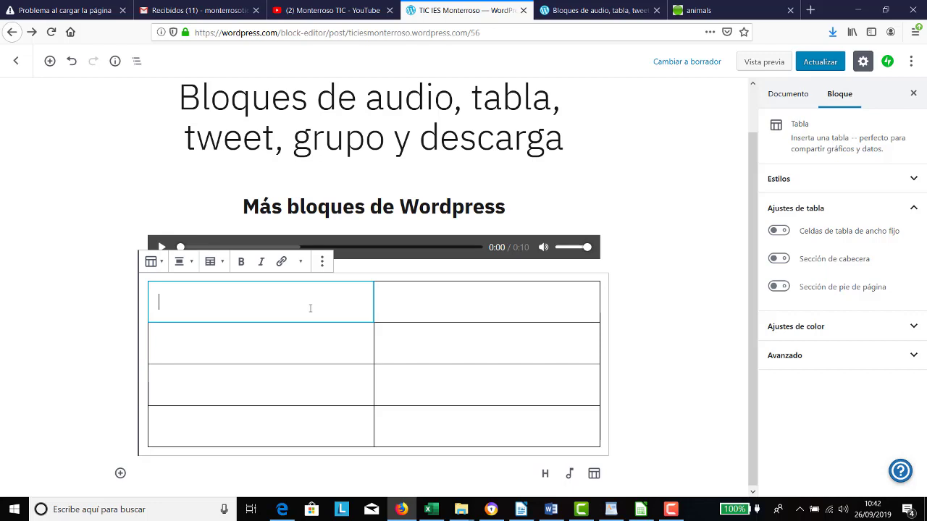
pyautogui.write('Nombre')
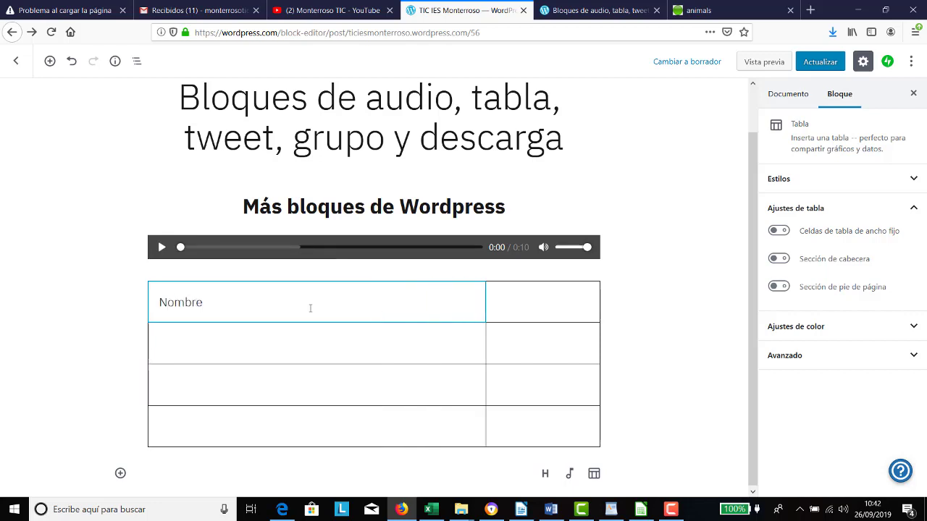
pyautogui.press('Tab')
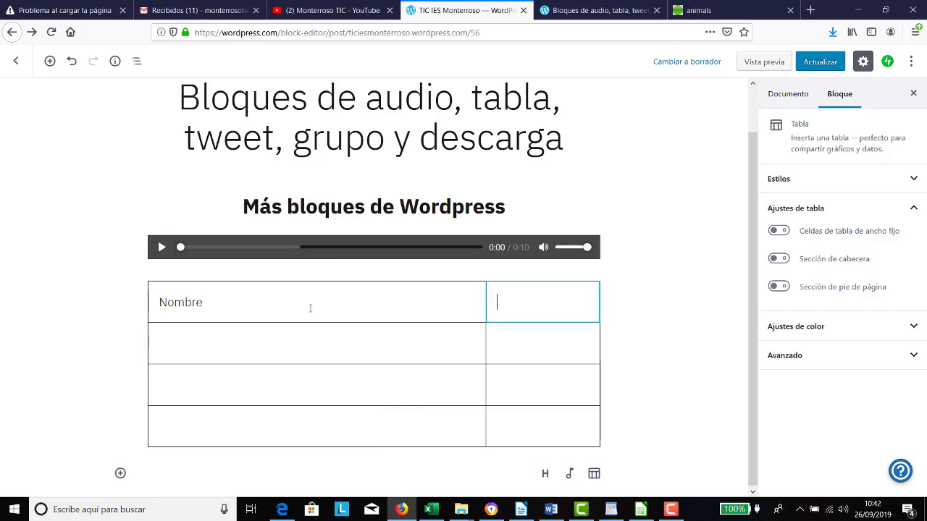
pyautogui.write('Nombre supe')
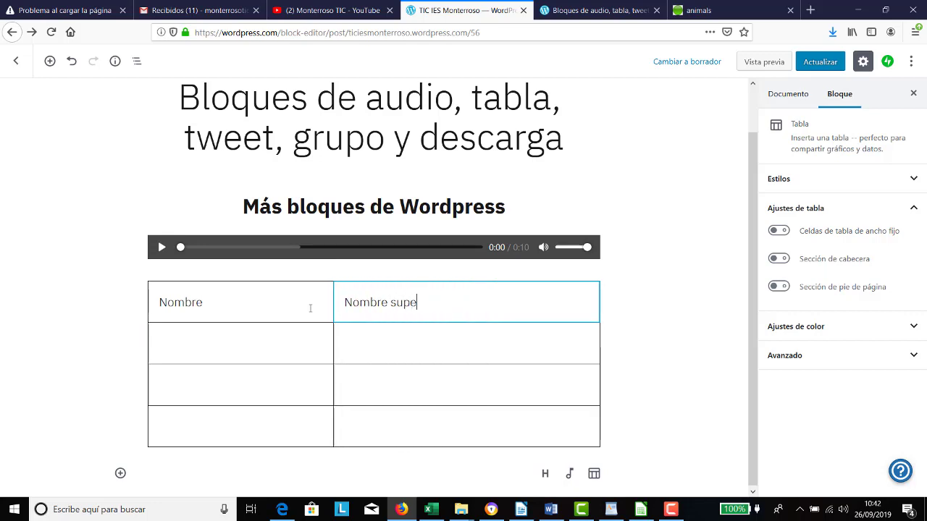
pyautogui.write('rhéroe')
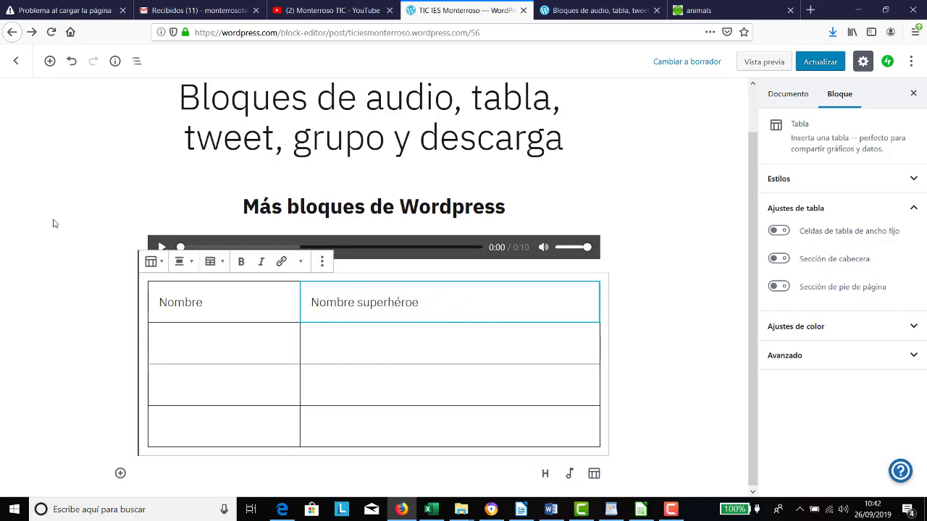
pyautogui.click(217, 300)
pyautogui.write('real')
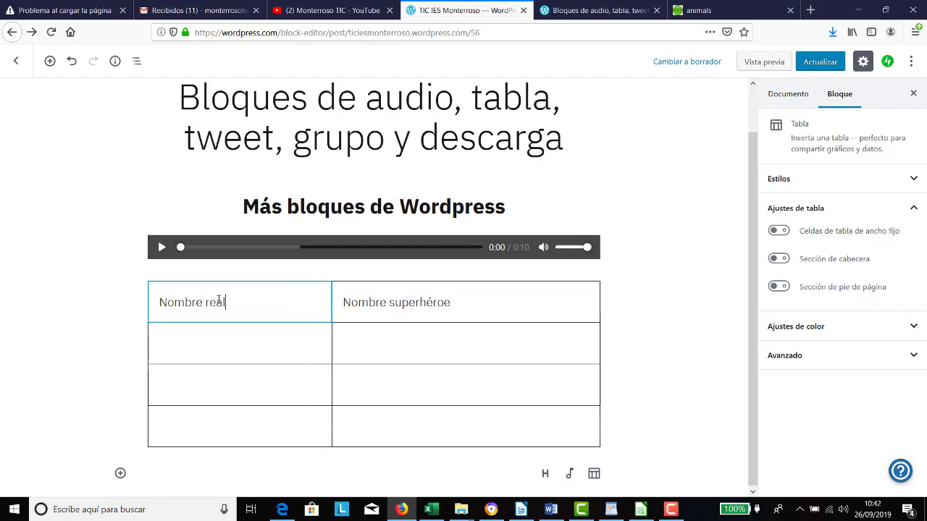
# Step: Fill the table's second row with "Bruce Wayne" and "Batman"
pyautogui.click(247, 344)
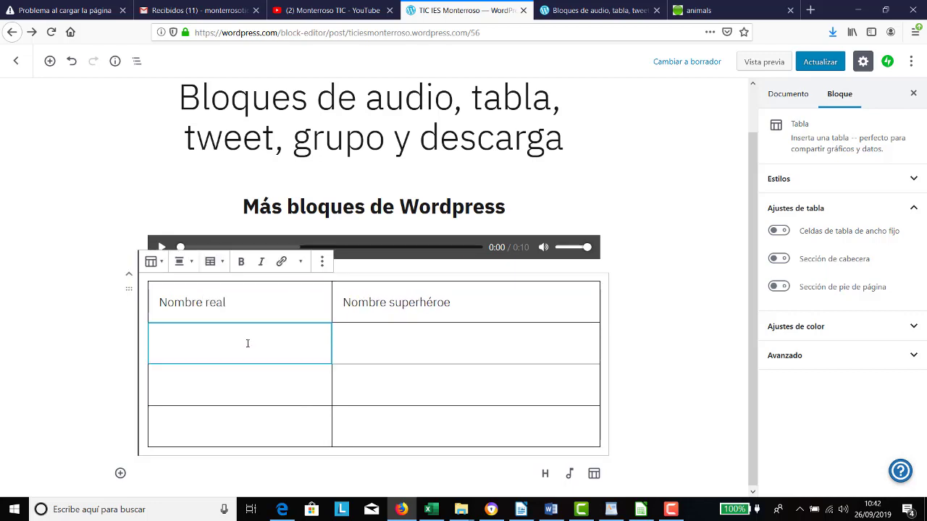
pyautogui.write('Bruce Wa')
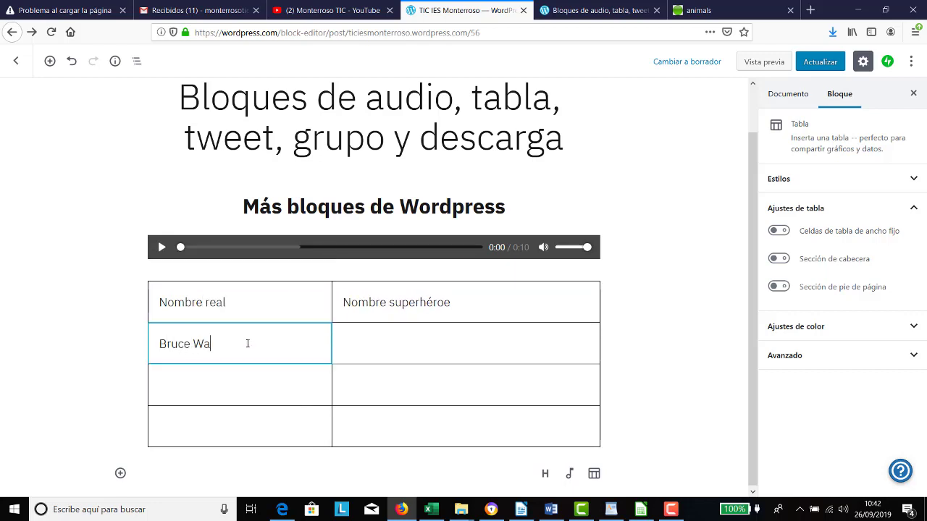
pyautogui.write('yne')
pyautogui.press('Tab')
pyautogui.write('Batman')
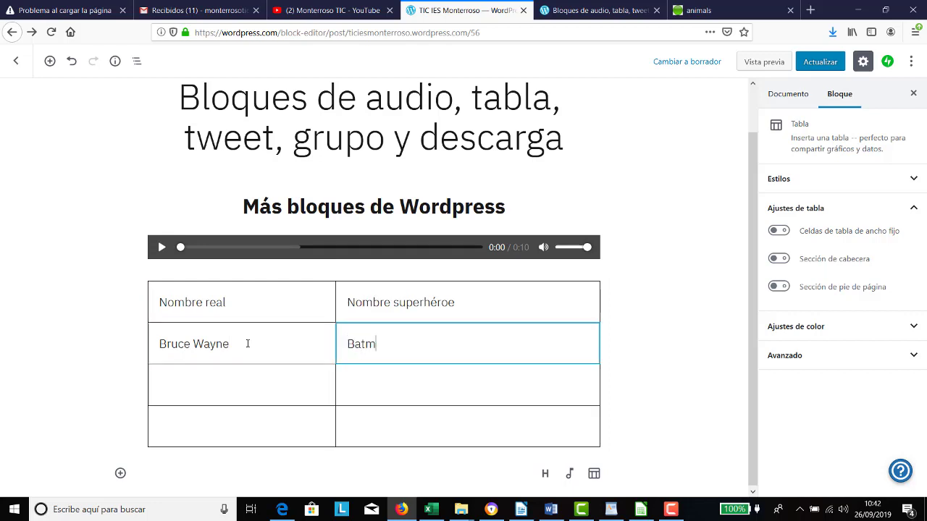
# Step: Fill the table's third row with "Peter Parker" and "Spider-man"
pyautogui.click(206, 381)
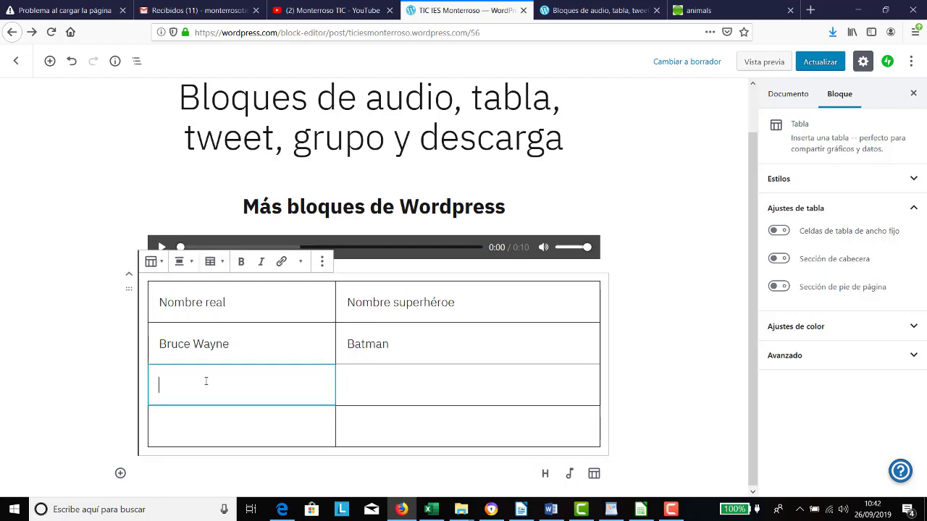
pyautogui.write('Peter Parker')
pyautogui.press('Tab')
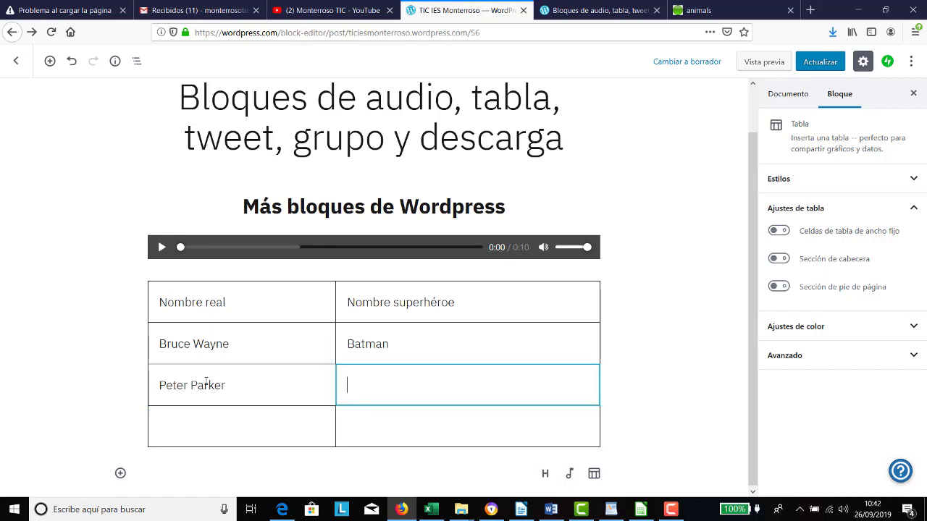
pyautogui.write('Spider-man')
pyautogui.press('Tab')
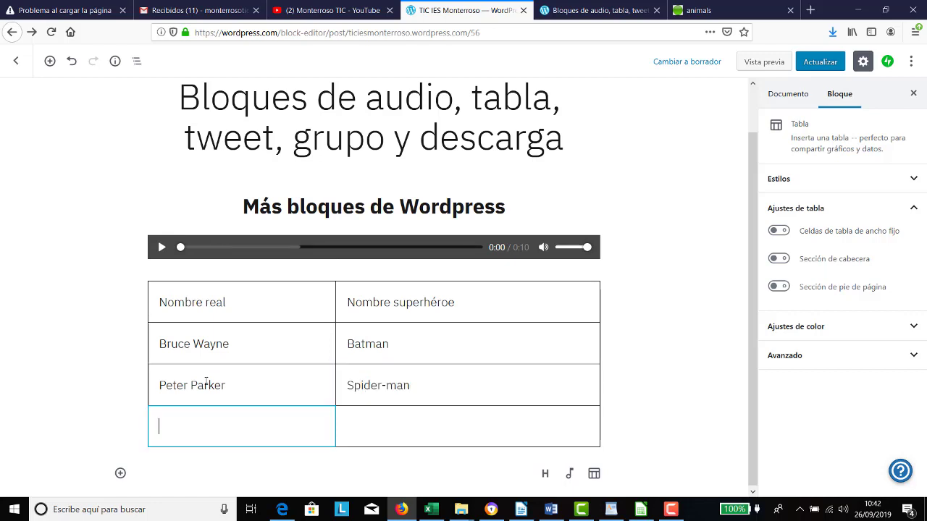
# Step: Fill the table's last row with "Tony Stark" and "Iron Man"
pyautogui.write('Clarck')
pyautogui.press('BackSpace')
pyautogui.press('BackSpace')
pyautogui.press('BackSpace')
pyautogui.press('BackSpace')
pyautogui.press('BackSpace')
pyautogui.press('BackSpace')
pyautogui.write('Tony Stark')
pyautogui.press('Tab')
pyautogui.write('Iron Man')
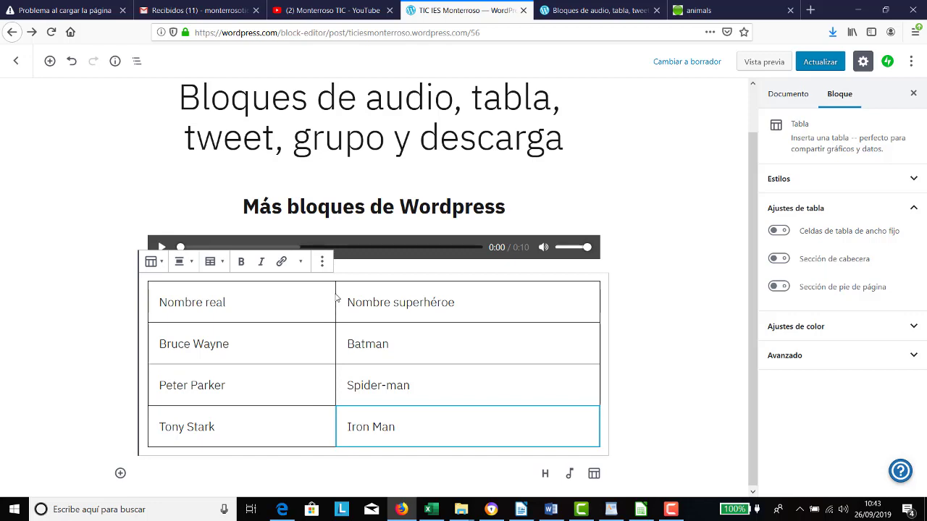
# Step: Examine the table block's options for editing rows and columns, alignment, text formatting and block actions
pyautogui.click(358, 303)
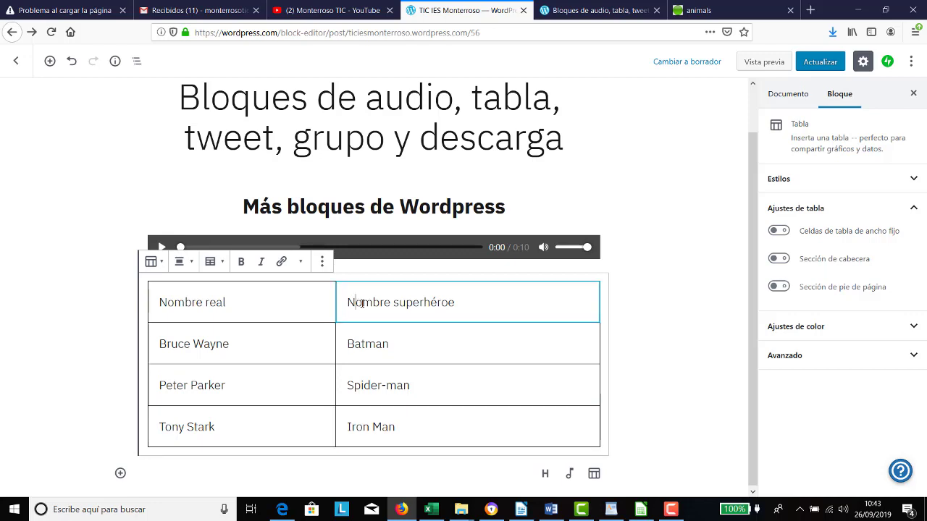
pyautogui.click(216, 262)
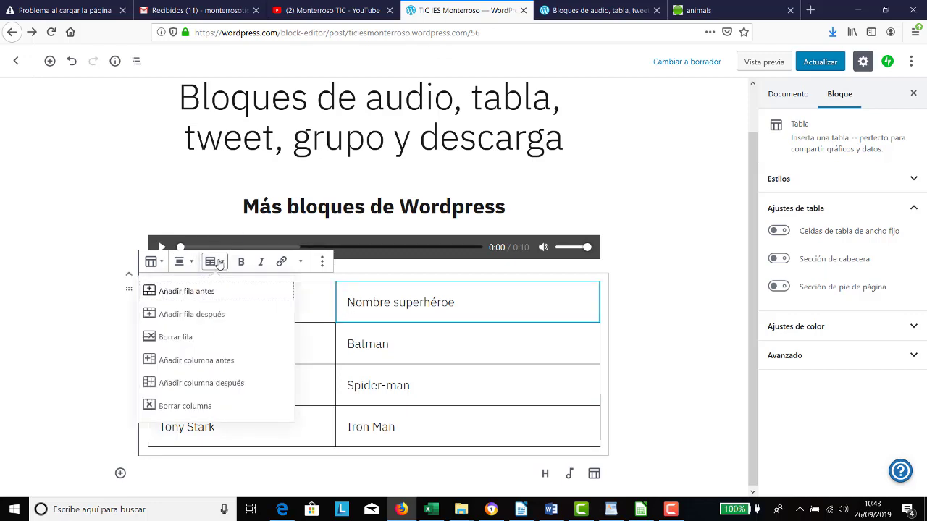
pyautogui.click(181, 261)
pyautogui.click(210, 262)
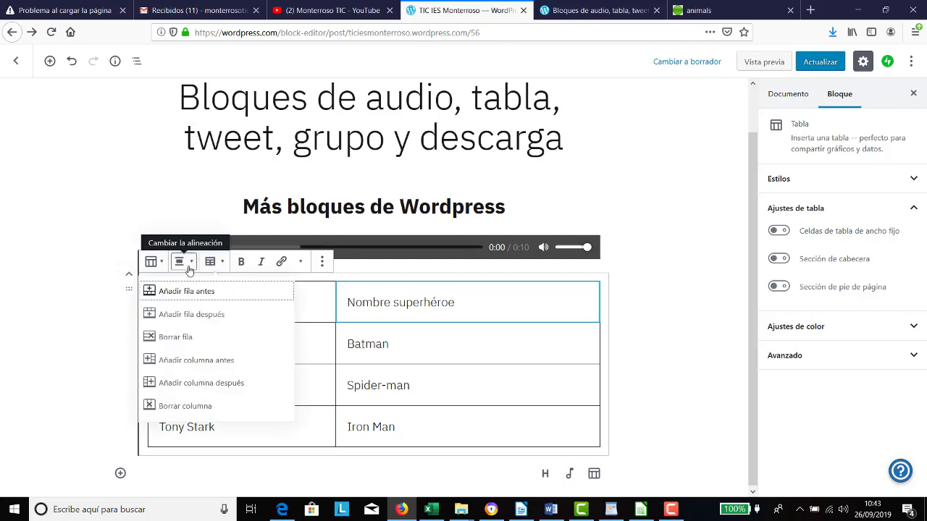
pyautogui.click(181, 262)
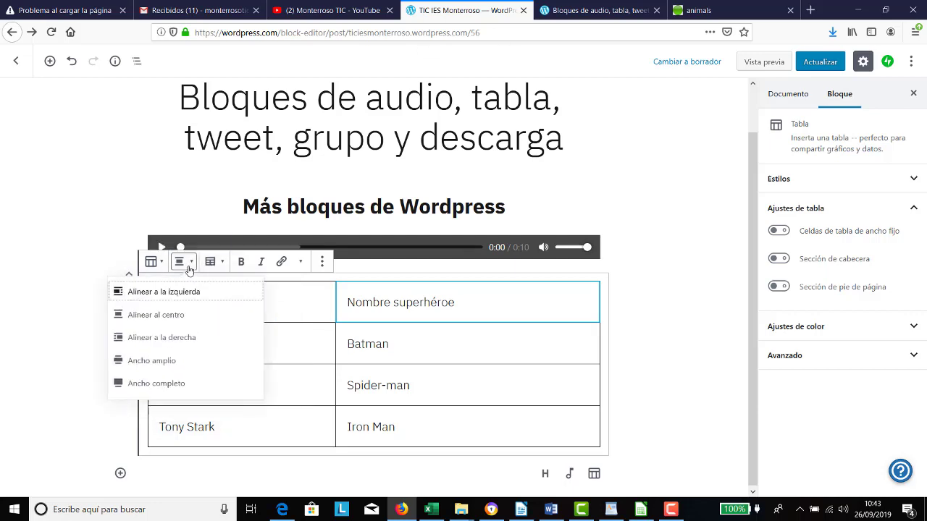
pyautogui.click(302, 264)
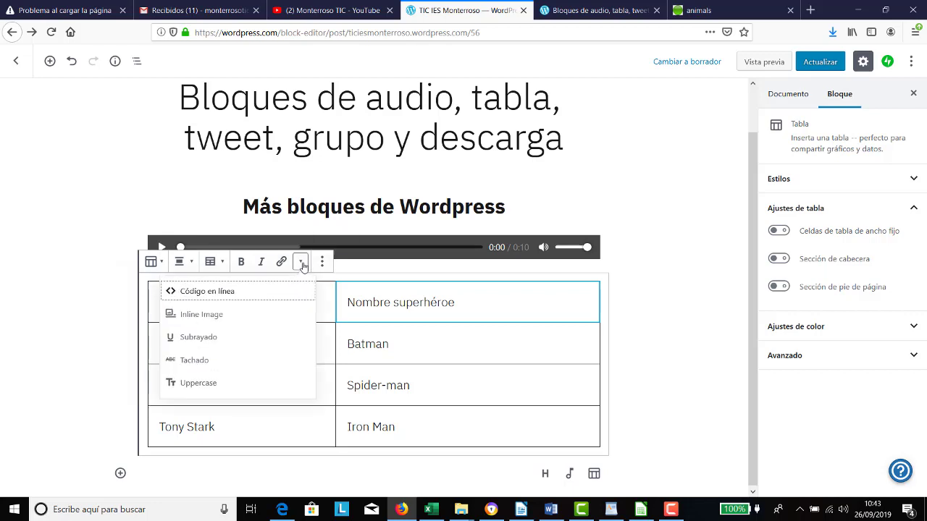
pyautogui.click(322, 262)
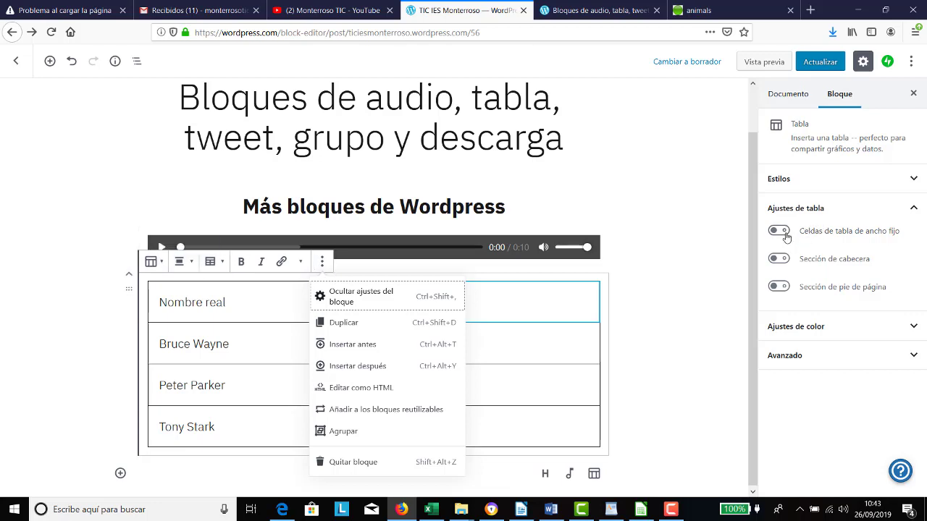
# Step: Apply the Franjas style to the table and set its background colour to light pink
pyautogui.click(812, 185)
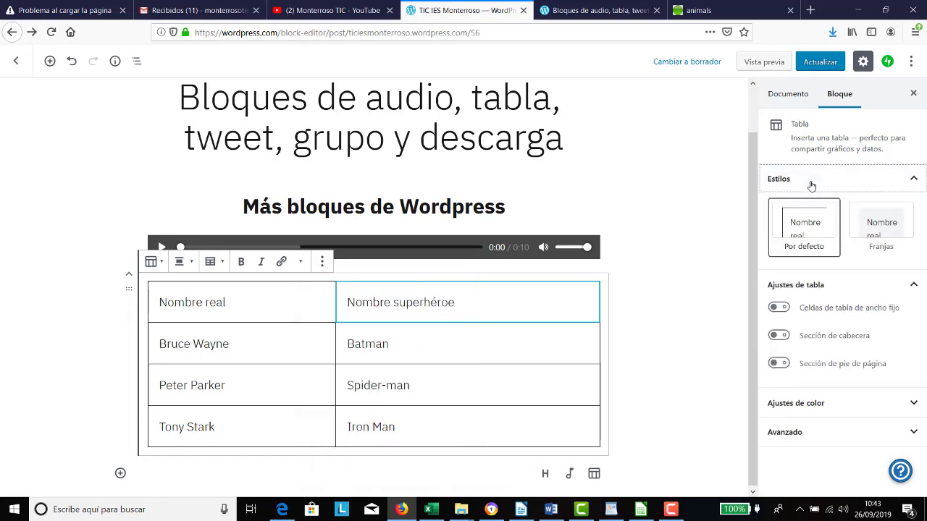
pyautogui.click(883, 235)
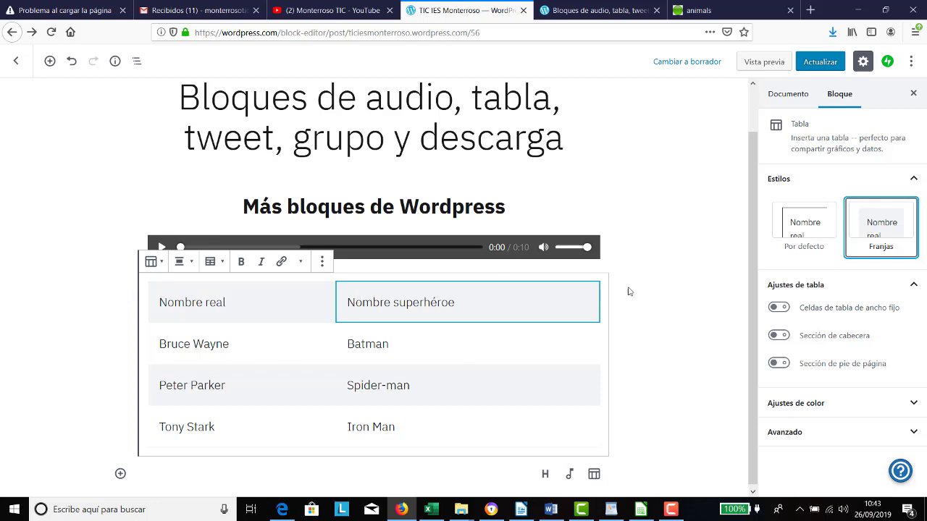
pyautogui.click(845, 407)
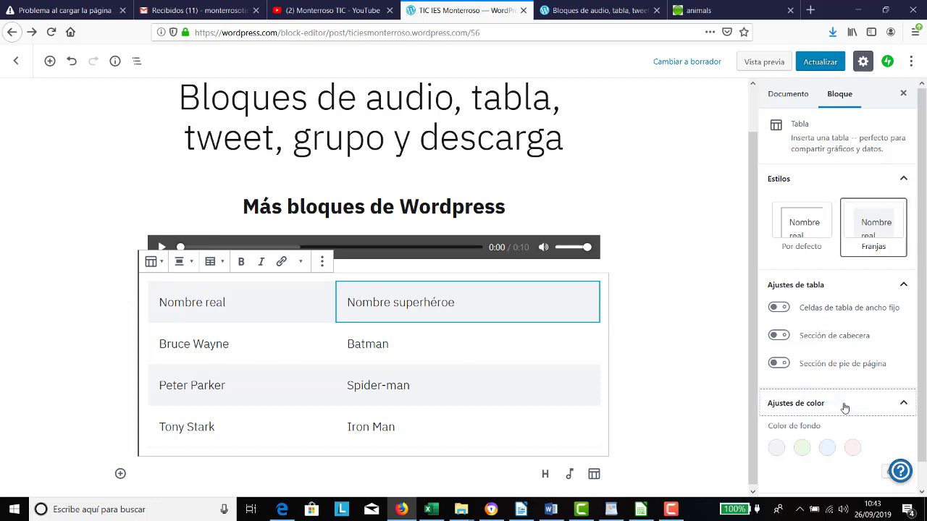
pyautogui.click(852, 423)
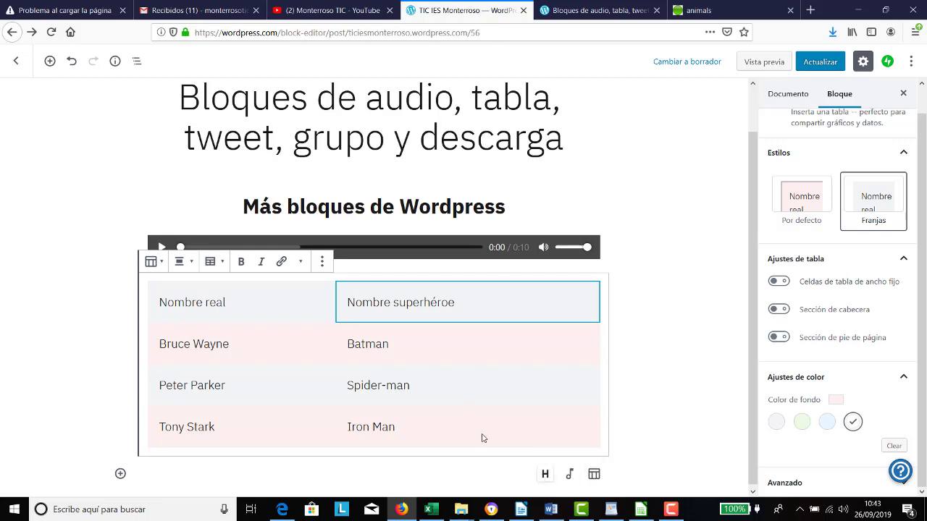
# Step: Turn on fixed-width cells for the table, try the footer section on and off, and deselect the block
pyautogui.click(780, 282)
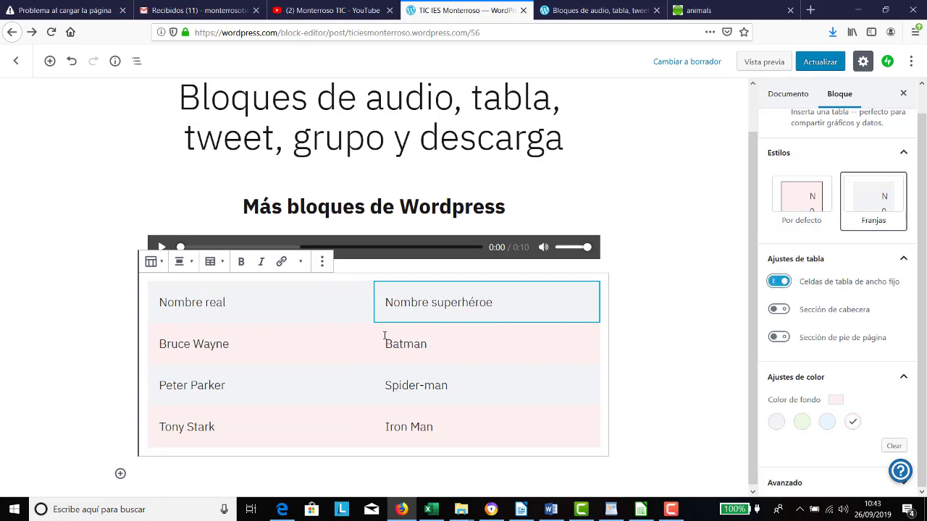
pyautogui.click(779, 338)
pyautogui.click(780, 337)
pyautogui.scroll(1, 796, 326)
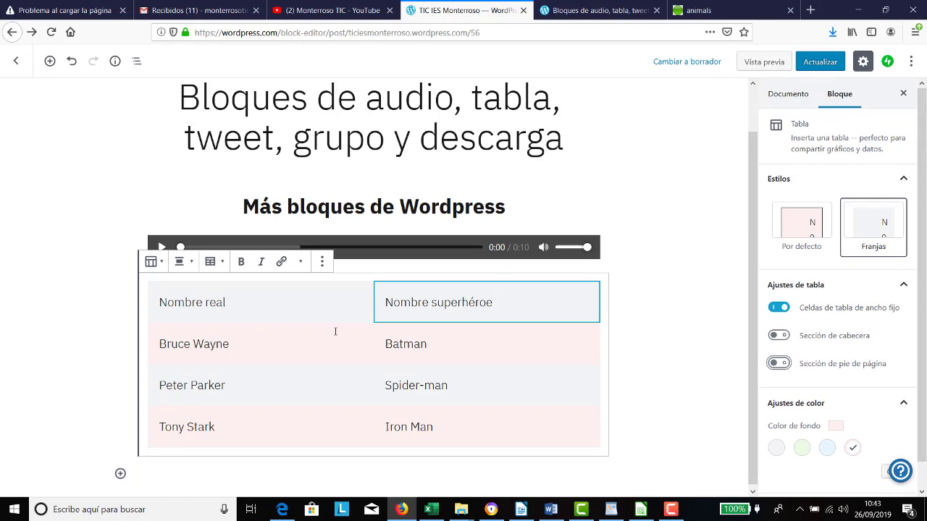
pyautogui.click(630, 303)
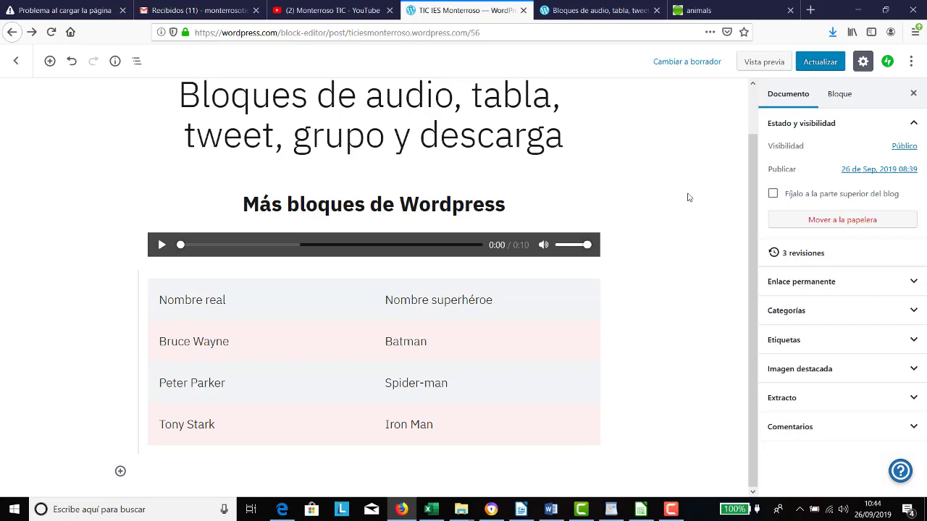
# Step: Update the post, check the table on the reloaded live page, and return to the editor
pyautogui.click(809, 62)
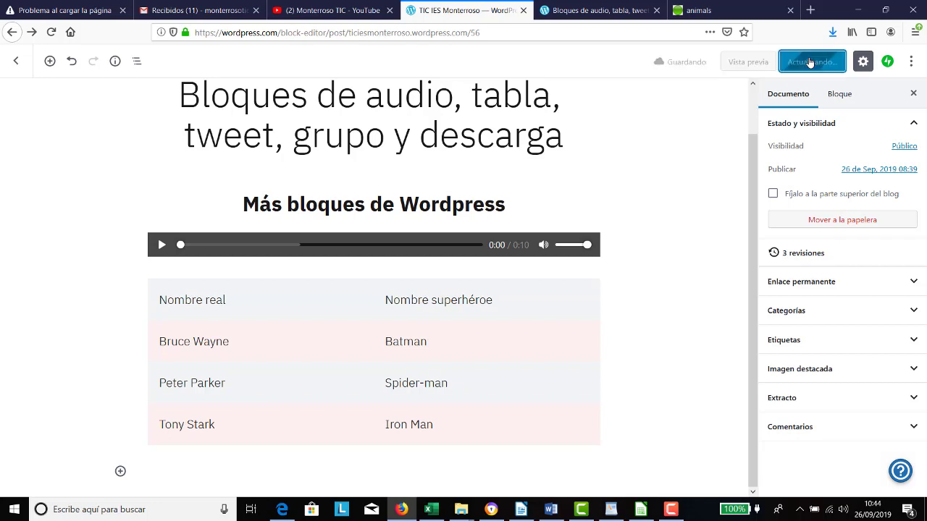
pyautogui.click(625, 10)
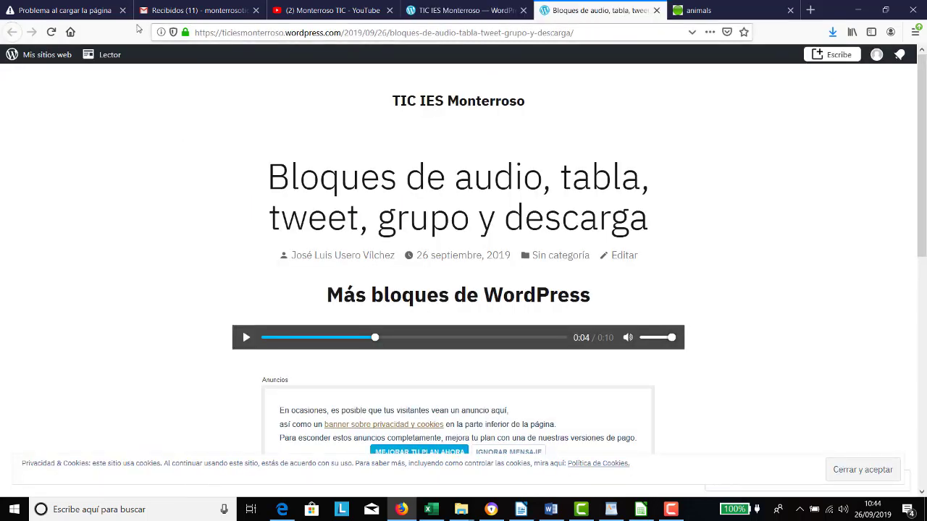
pyautogui.click(51, 32)
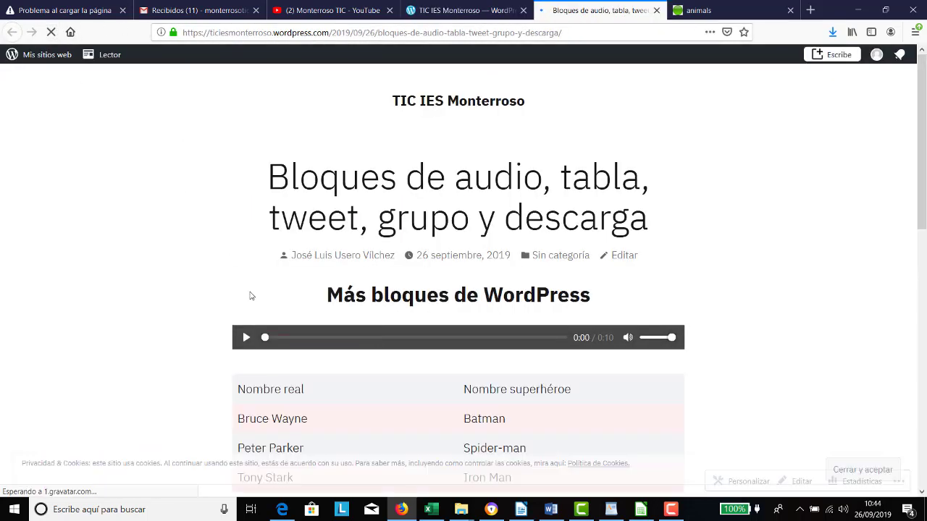
pyautogui.scroll(-3, 363, 275)
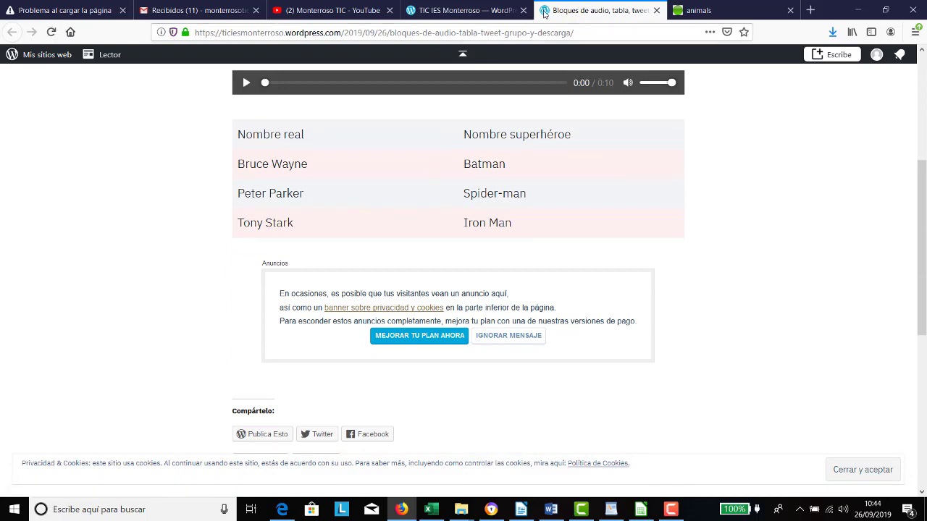
pyautogui.click(460, 10)
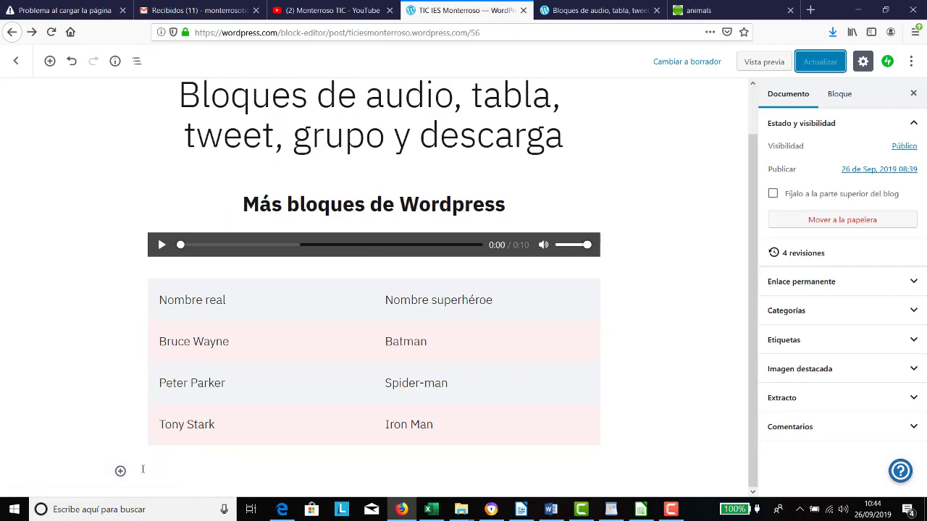
# Step: Insert a Click to Tweet block below the table and enter the Twitter username in it
pyautogui.click(120, 472)
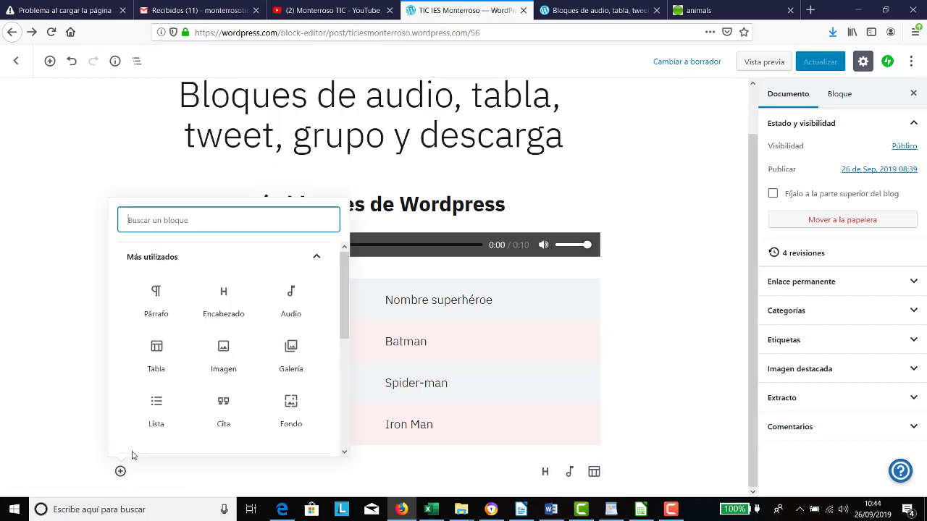
pyautogui.scroll(-2, 220, 304)
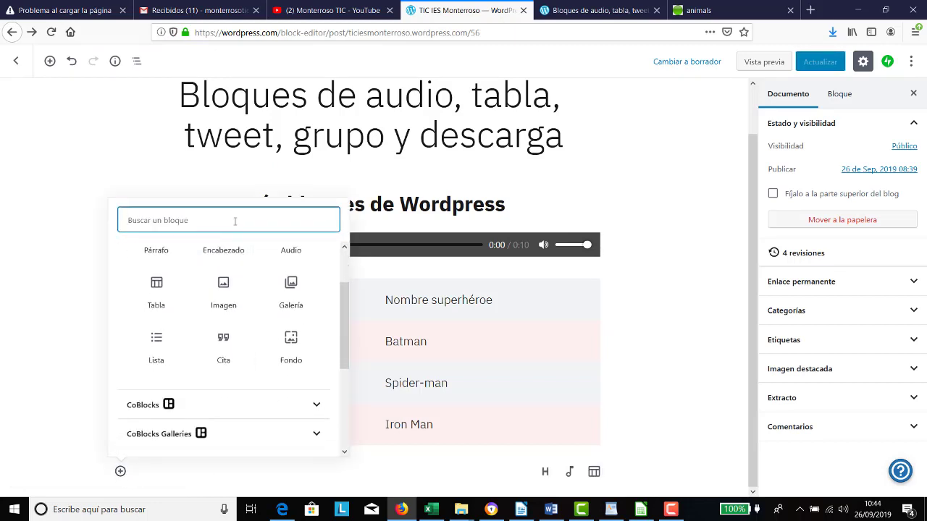
pyautogui.write('tw')
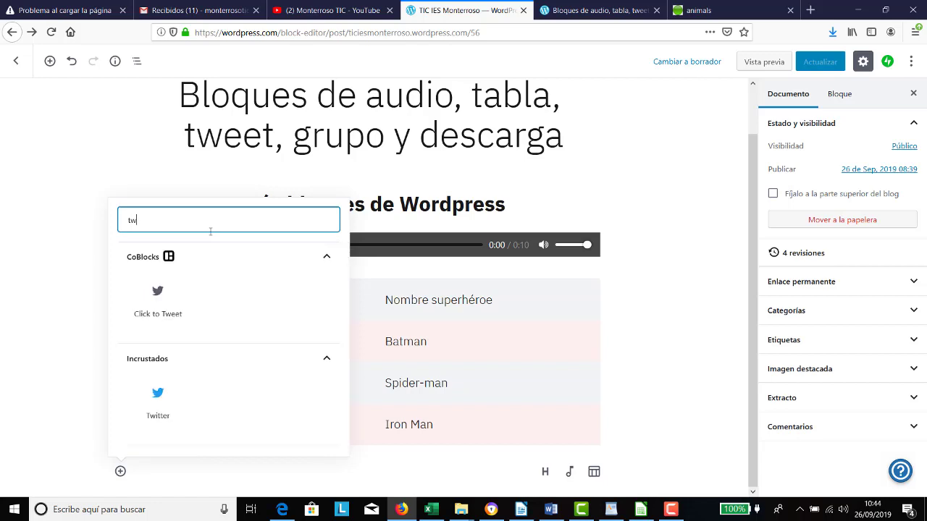
pyautogui.click(158, 292)
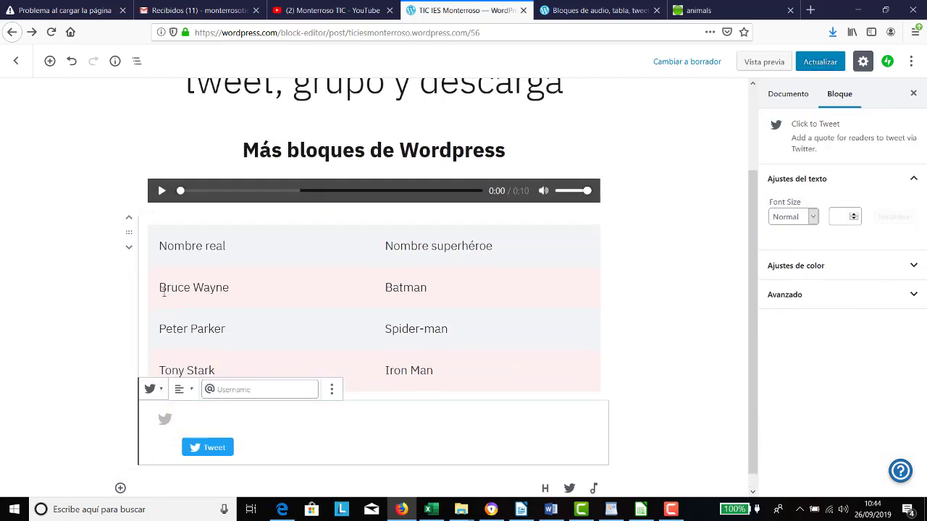
pyautogui.click(253, 391)
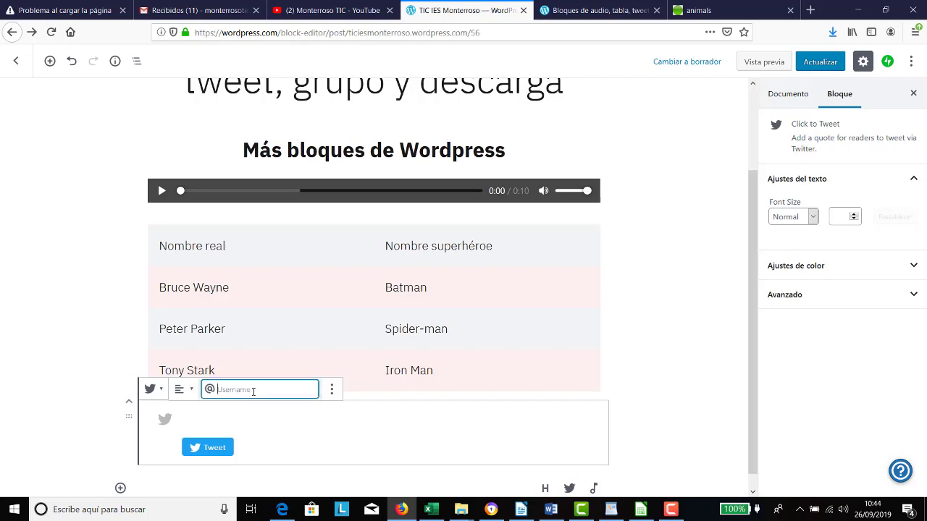
pyautogui.write('useroteacher')
pyautogui.click(109, 352)
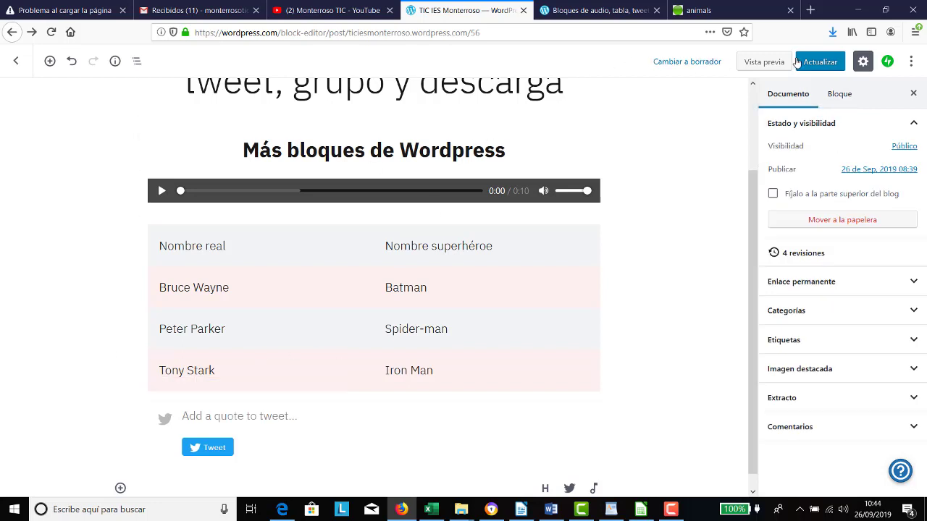
# Step: Update the post, reload the live page to check the tweet block, and return to the editor
pyautogui.click(820, 62)
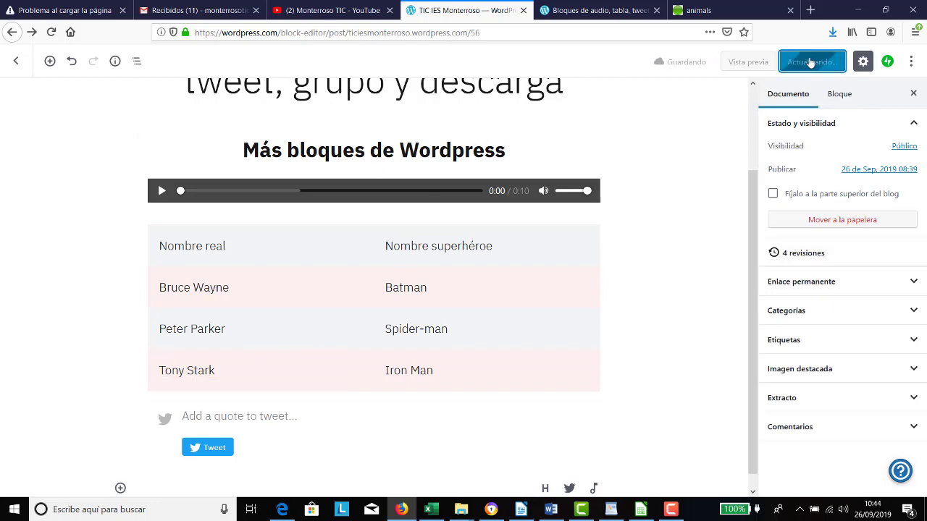
pyautogui.click(571, 10)
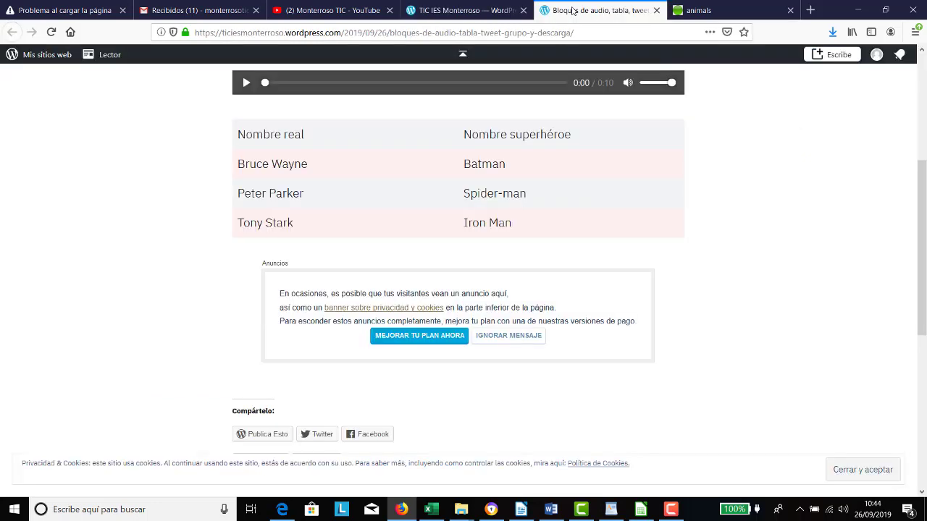
pyautogui.click(51, 32)
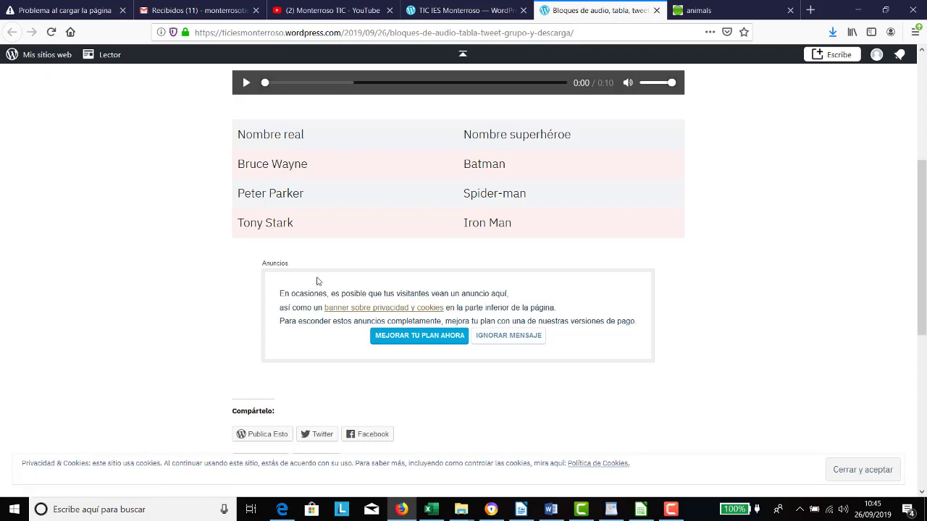
pyautogui.click(455, 11)
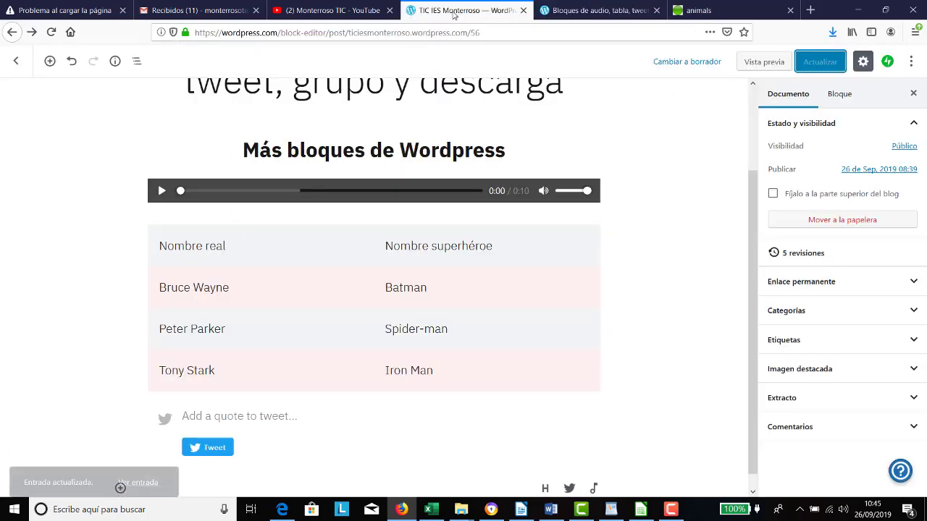
# Step: Reload the live post page, look through it for the tweet block, and return to the editor
pyautogui.click(579, 11)
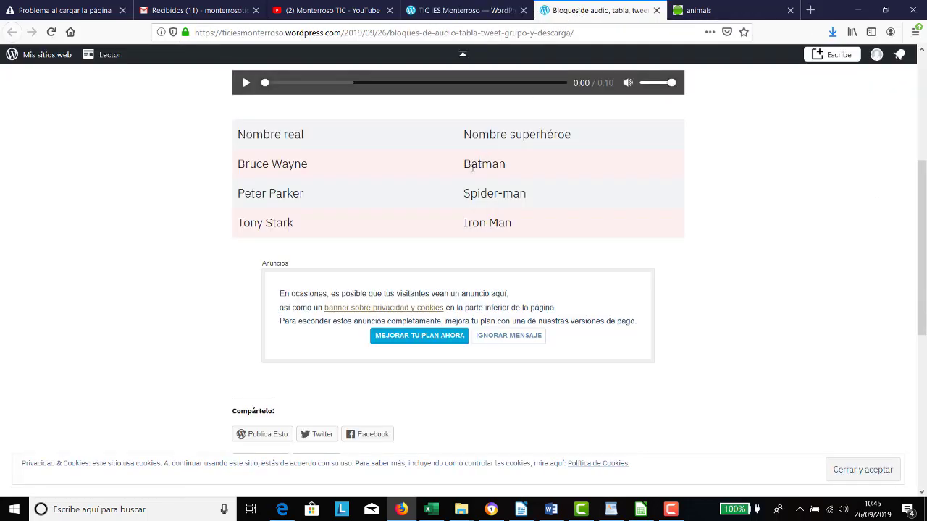
pyautogui.click(50, 32)
pyautogui.click(464, 10)
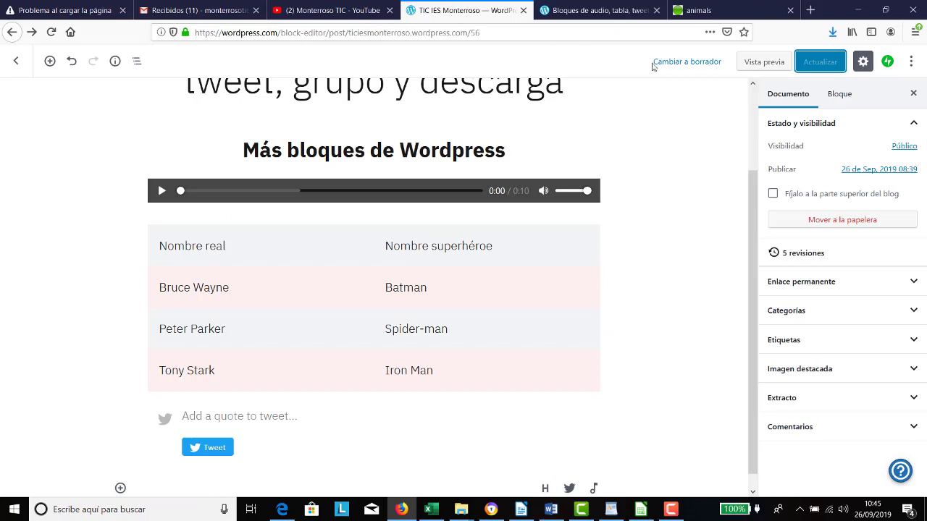
pyautogui.click(566, 17)
pyautogui.scroll(-5, 355, 339)
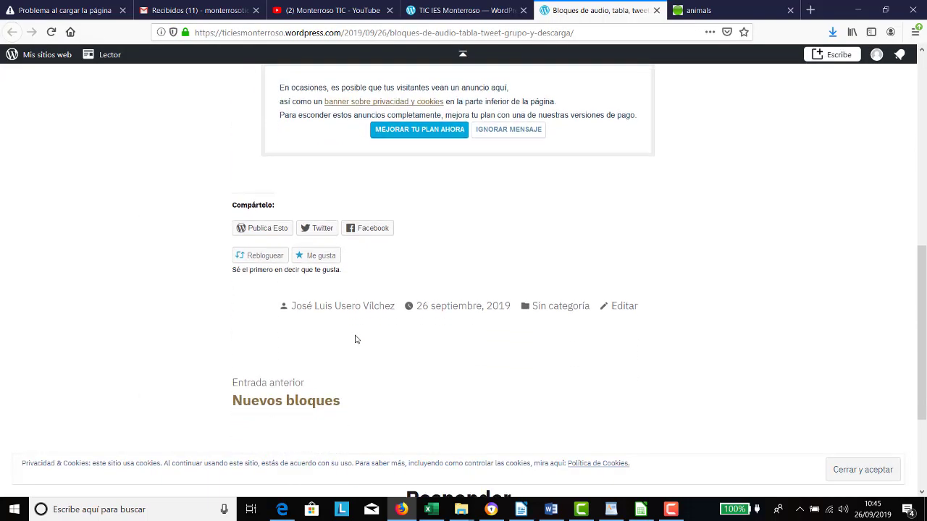
pyautogui.scroll(7, 355, 339)
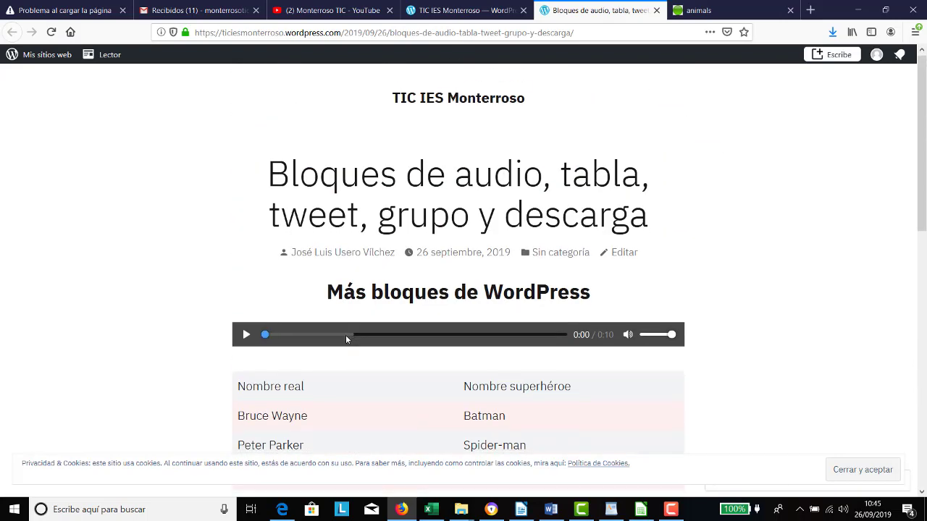
pyautogui.scroll(-2, 352, 337)
pyautogui.click(51, 32)
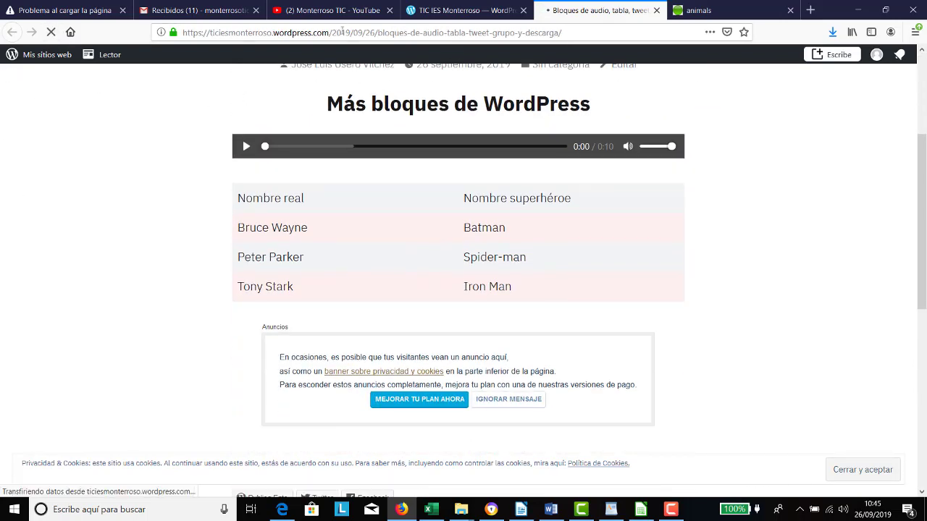
pyautogui.click(463, 10)
# Step: Enter the quote "La violencia es el último recurso del incompetente" in the Click to Tweet block
pyautogui.click(215, 412)
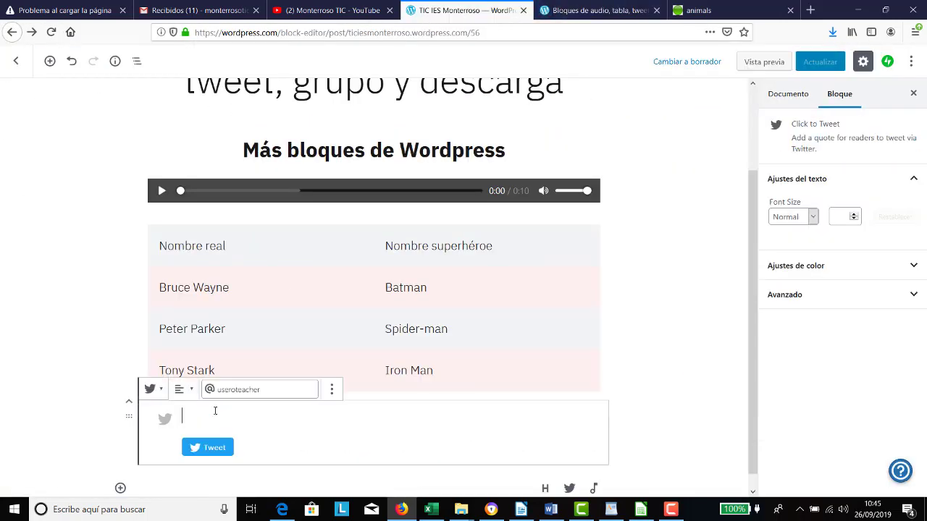
pyautogui.write('La viole')
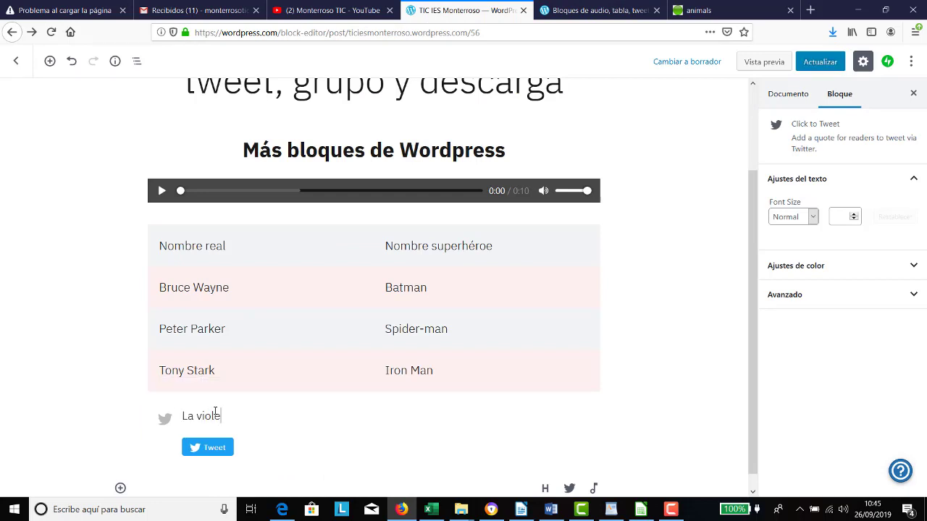
pyautogui.write('ncia es el último recurso ed')
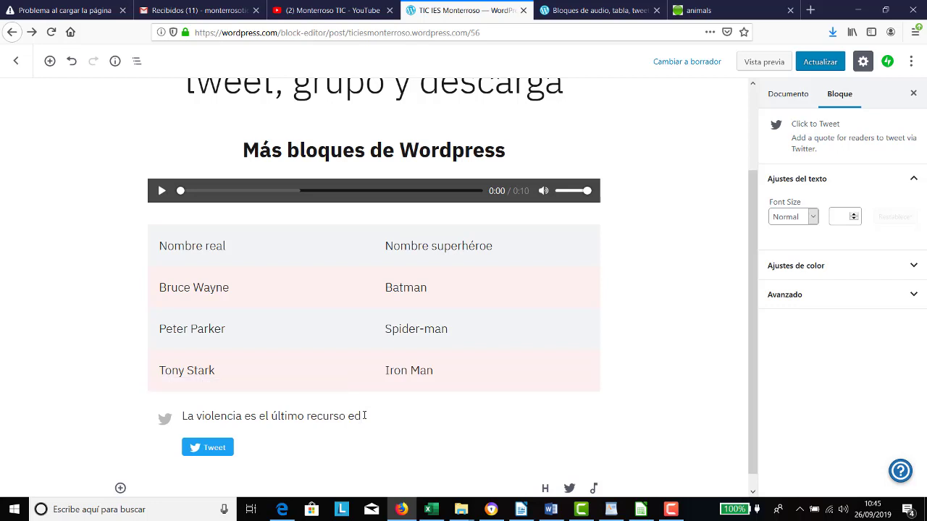
pyautogui.write('adfadf')
pyautogui.press('Delete')
pyautogui.press('Delete')
pyautogui.press('Delete')
pyautogui.press('Delete')
pyautogui.press('Delete')
pyautogui.press('Delete')
pyautogui.press('Delete')
pyautogui.write('incim')
pyautogui.press('BackSpace')
pyautogui.press('BackSpace')
pyautogui.press('BackSpace')
pyautogui.press('BackSpace')
pyautogui.press('BackSpace')
pyautogui.press('BackSpace')
pyautogui.write('incompetente')
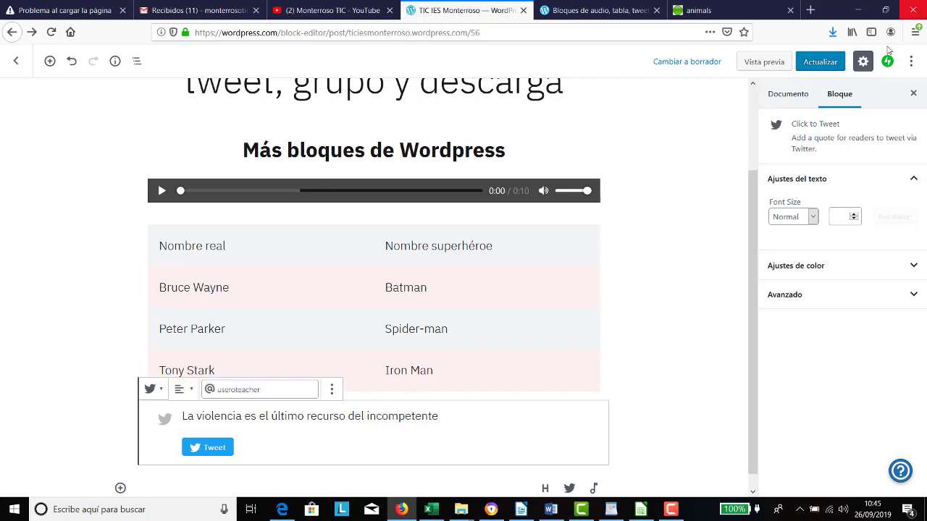
# Step: Update the post and reload the live page to check the tweet quote
pyautogui.click(820, 62)
pyautogui.click(587, 10)
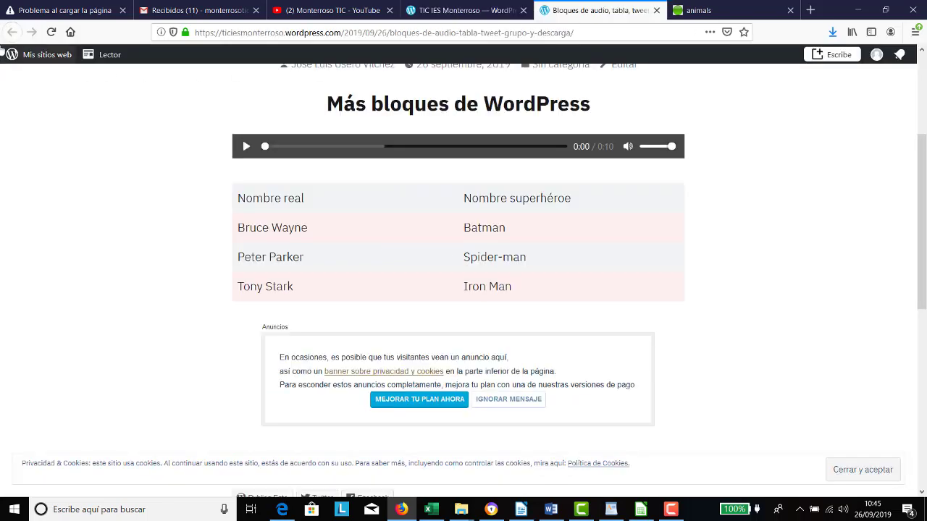
pyautogui.click(50, 32)
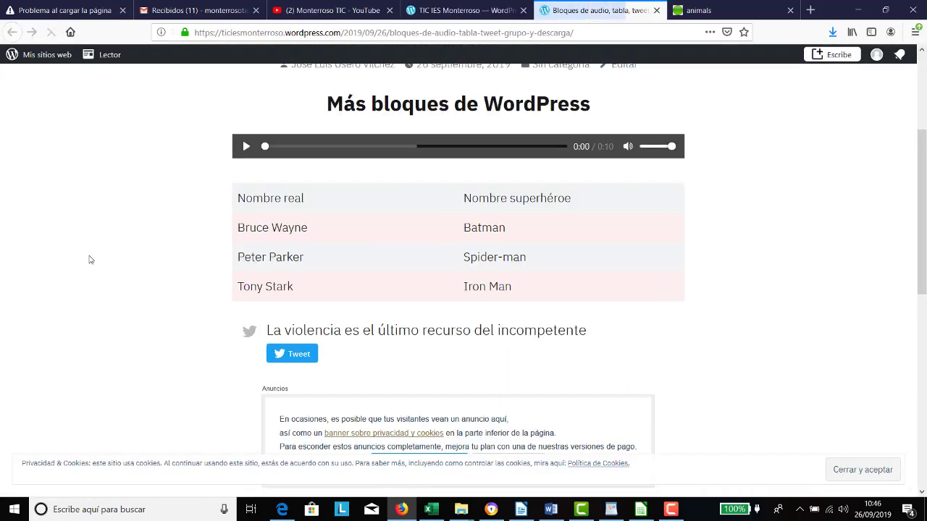
# Step: Test the Tweet button on the live page, close the Twitter share page, and return to the editor
pyautogui.click(290, 354)
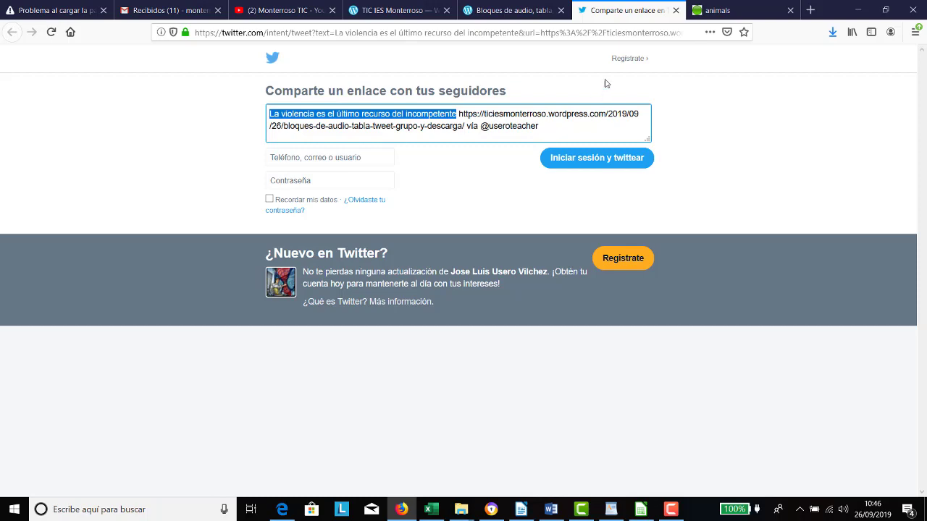
pyautogui.click(676, 10)
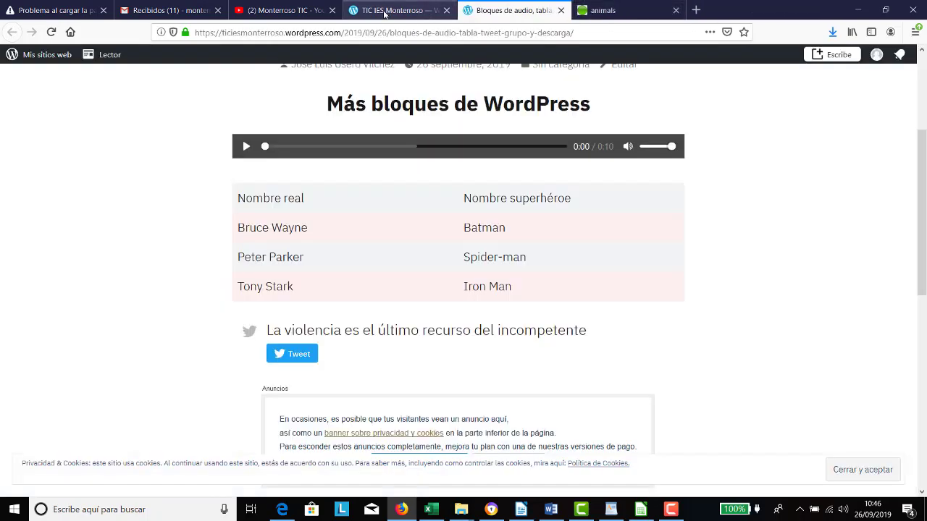
pyautogui.click(384, 11)
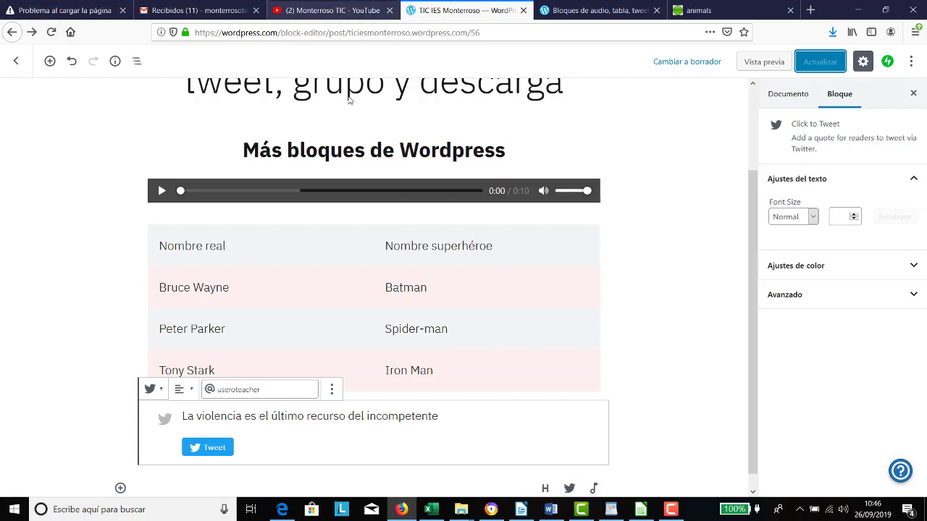
# Step: Search the block library for "gru" and insert a Grupo block below the Click to Tweet block
pyautogui.click(67, 289)
pyautogui.scroll(-1, 65, 291)
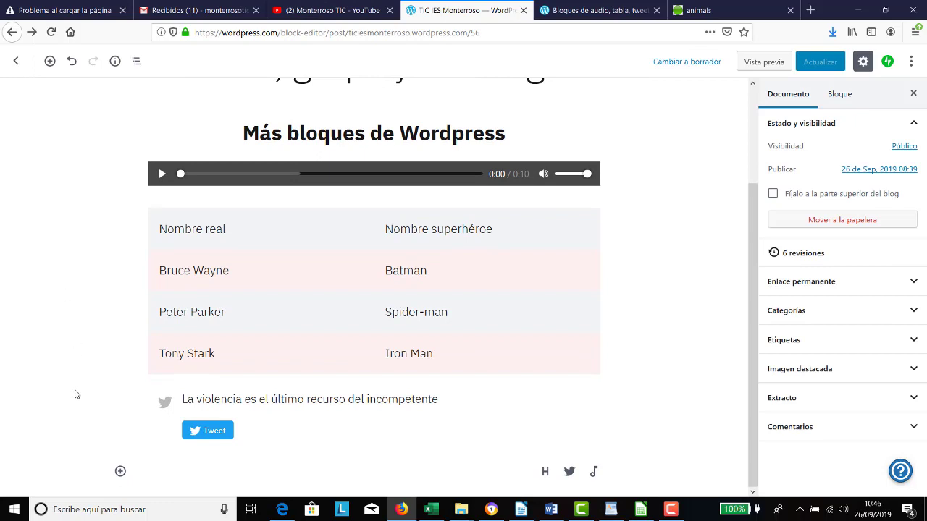
pyautogui.click(120, 471)
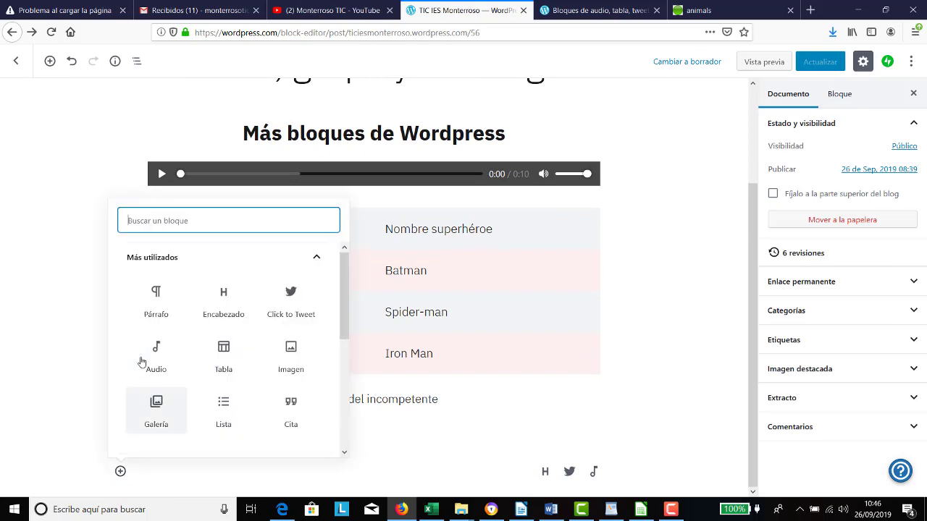
pyautogui.scroll(-5, 181, 344)
pyautogui.click(184, 341)
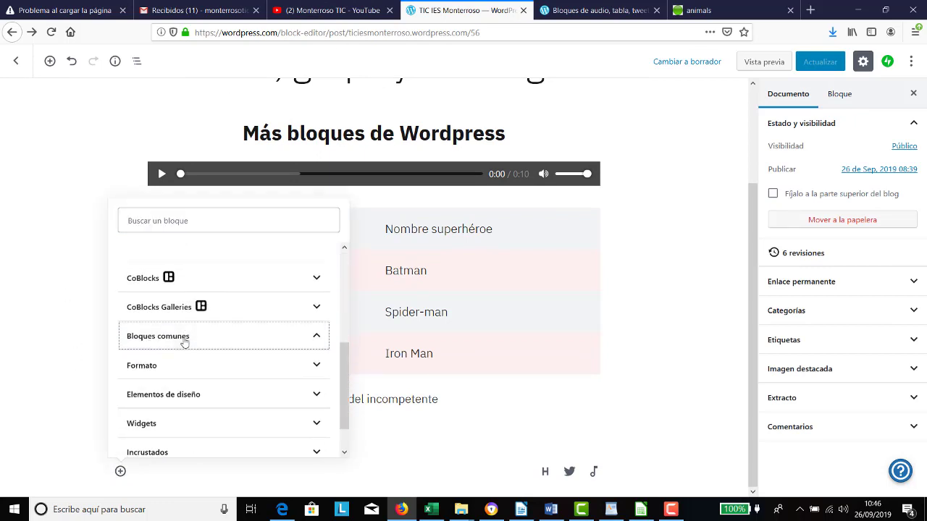
pyautogui.scroll(-2, 184, 342)
pyautogui.scroll(4, 188, 309)
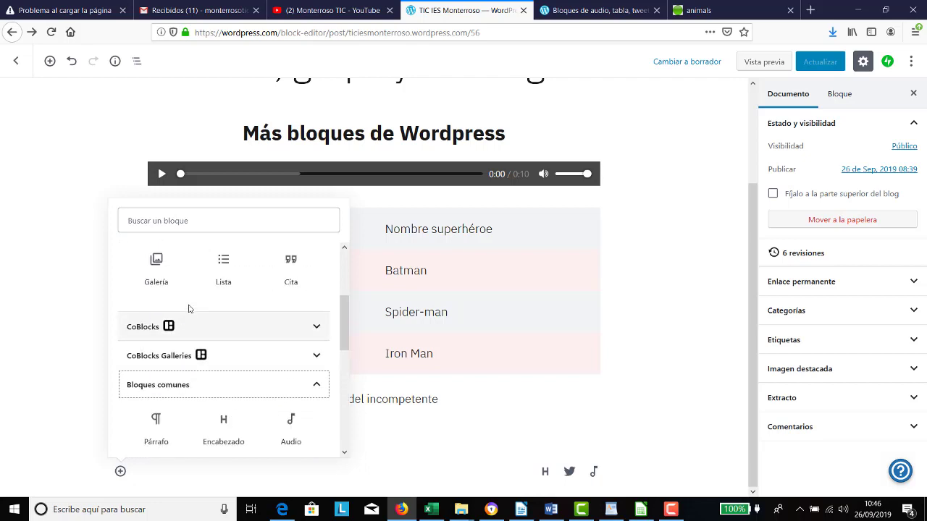
pyautogui.click(205, 219)
pyautogui.write('g')
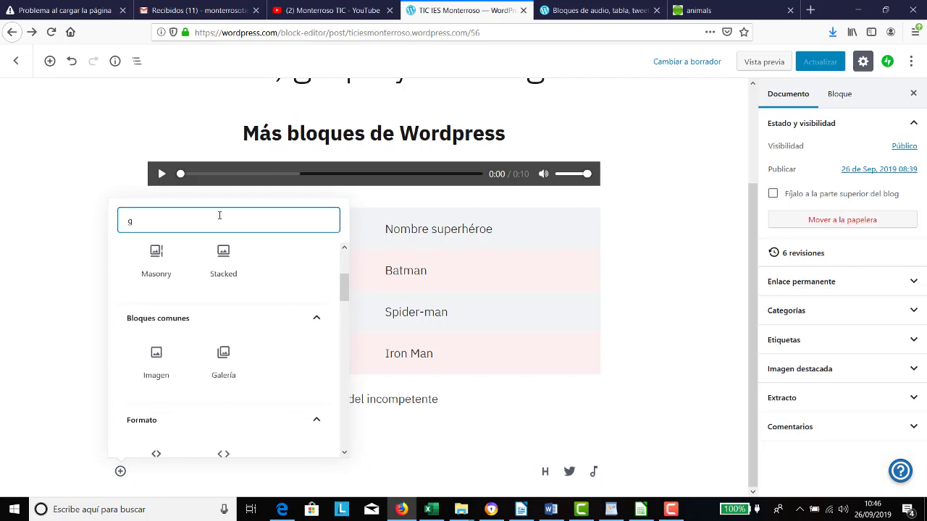
pyautogui.write('ru')
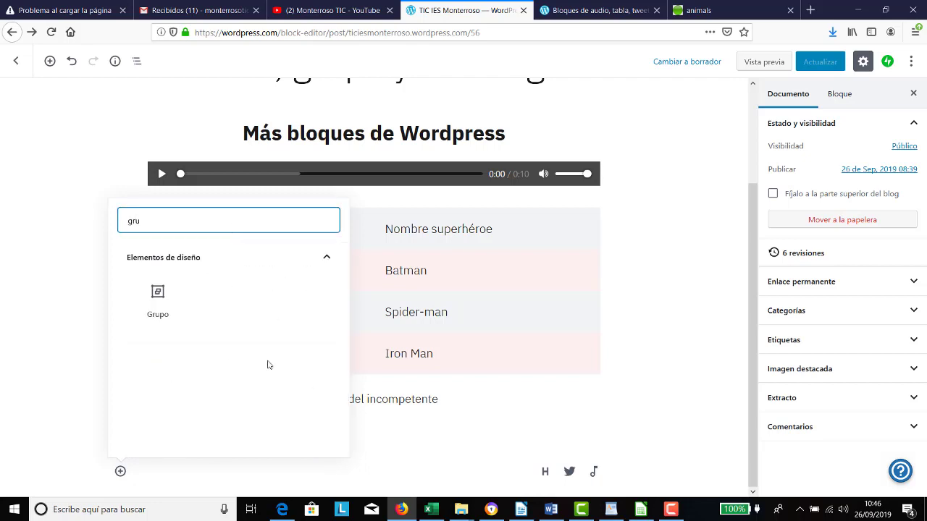
pyautogui.click(169, 296)
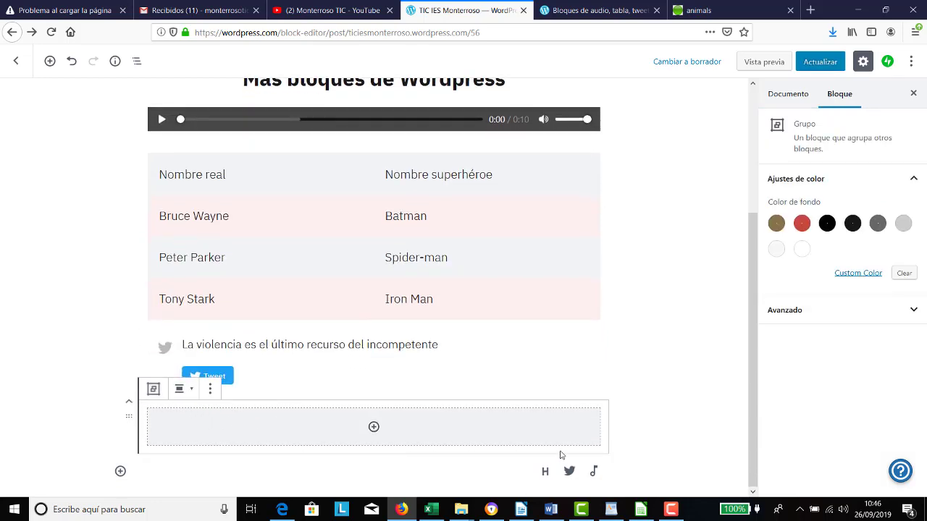
# Step: Search for "cit" and add a Cita block from the common blocks inside the group
pyautogui.click(374, 428)
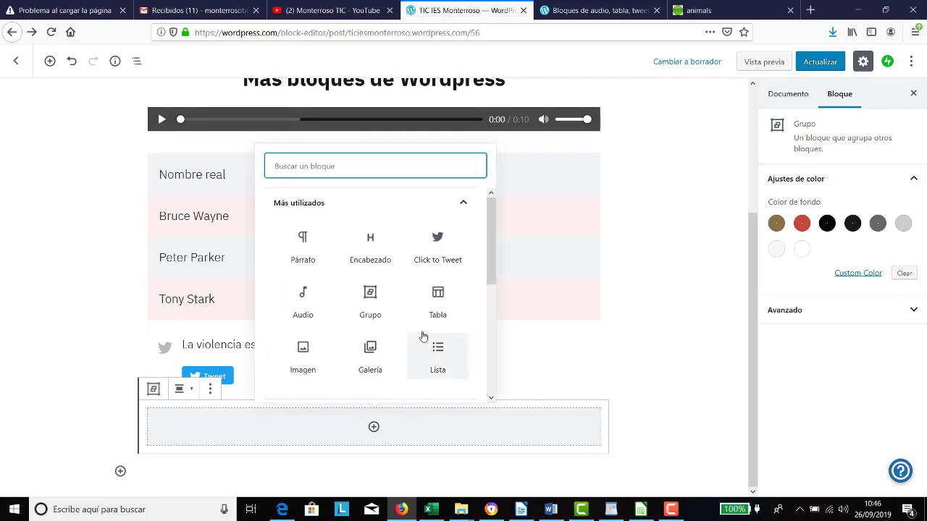
pyautogui.scroll(-1, 383, 330)
pyautogui.scroll(-3, 384, 327)
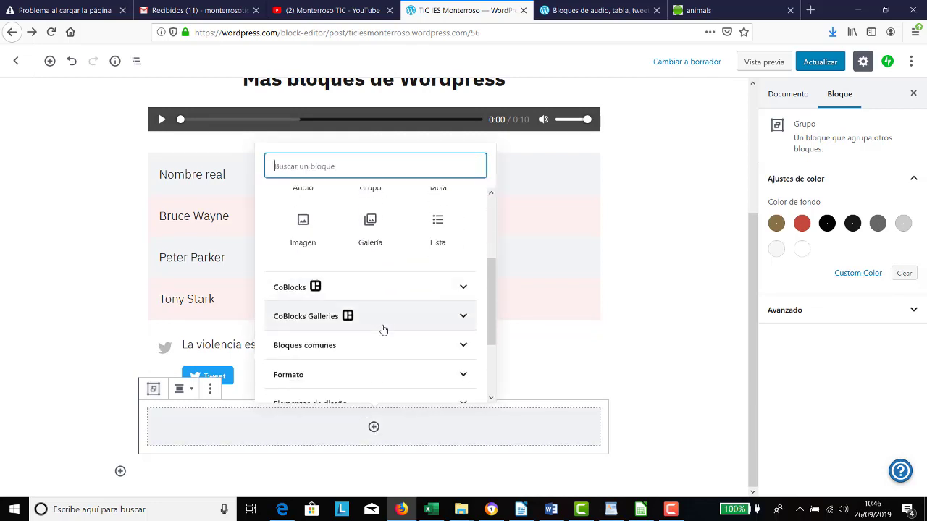
pyautogui.scroll(4, 383, 327)
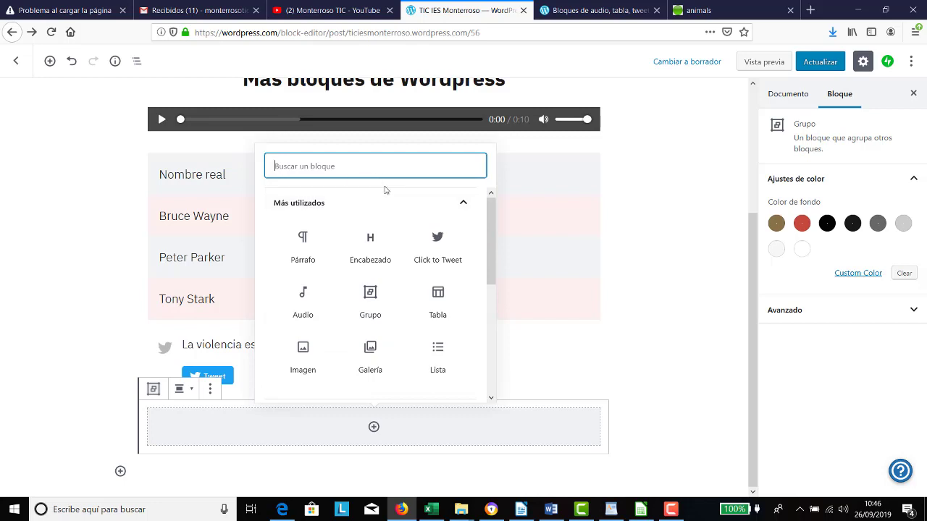
pyautogui.write('cit')
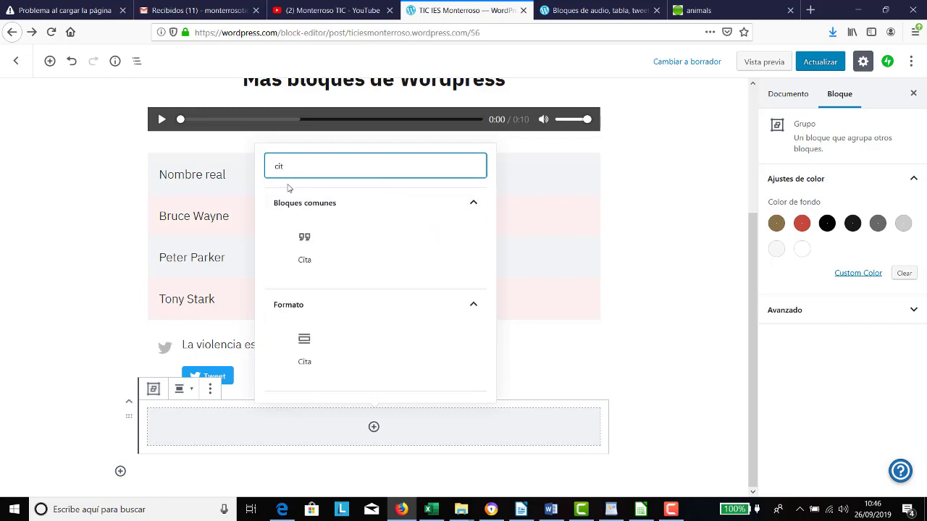
pyautogui.click(303, 241)
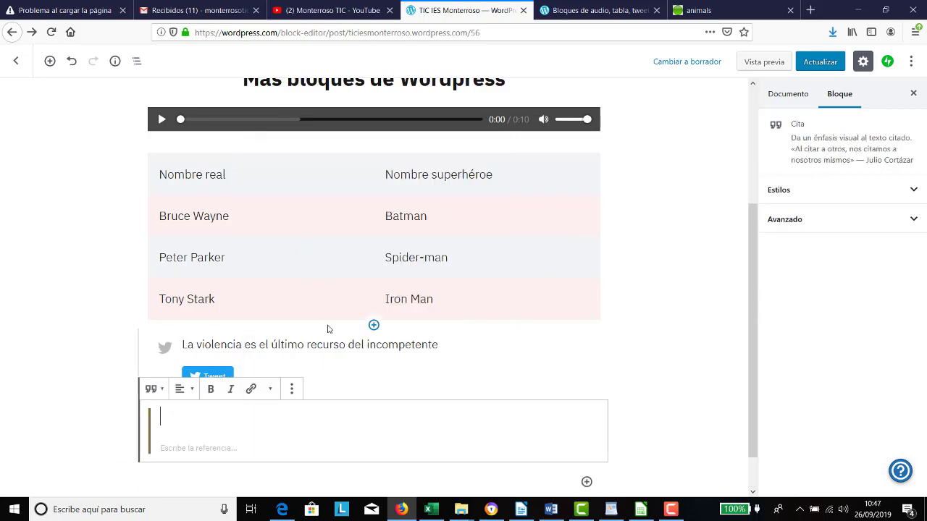
# Step: Write "La violencia es el último recurso del incompetente" as the quote, with "Isaac Asimov" as its reference
pyautogui.write('La violencia ')
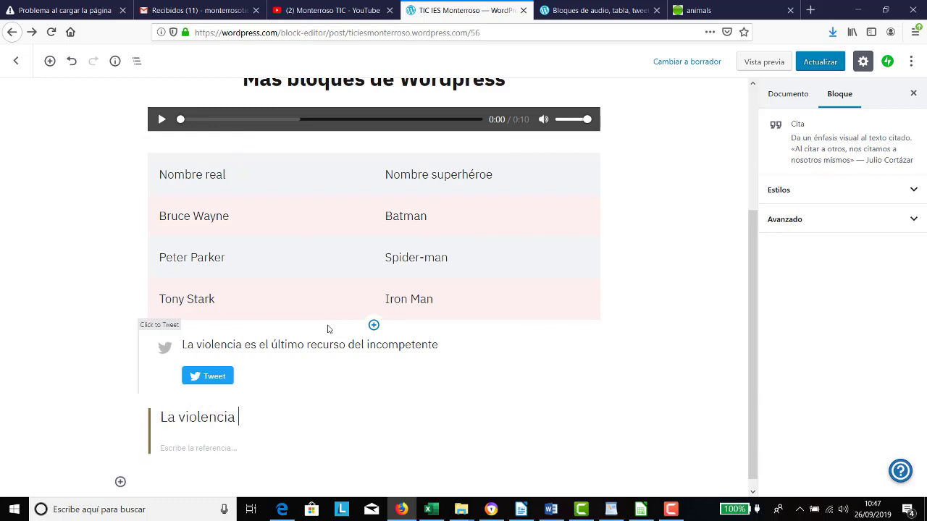
pyautogui.write('es el último recurso del incompetente')
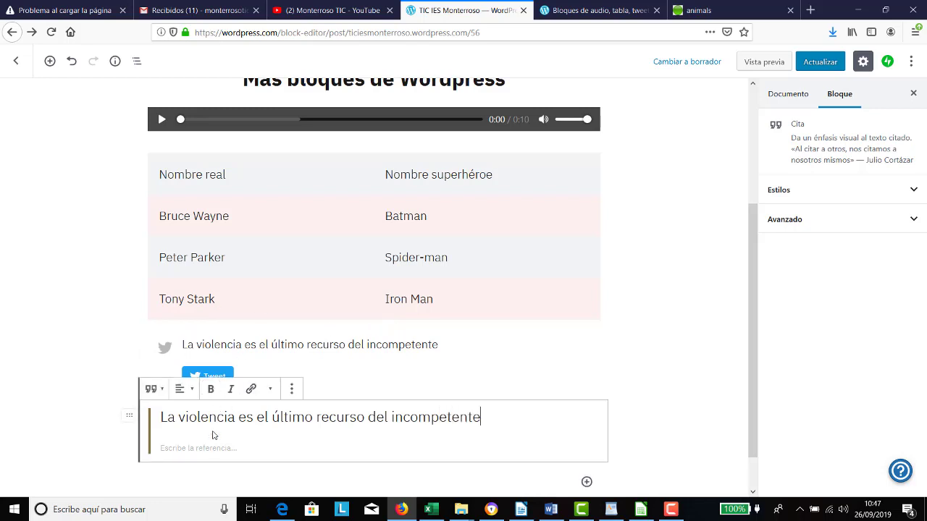
pyautogui.click(213, 454)
pyautogui.write('Isaac Asimov')
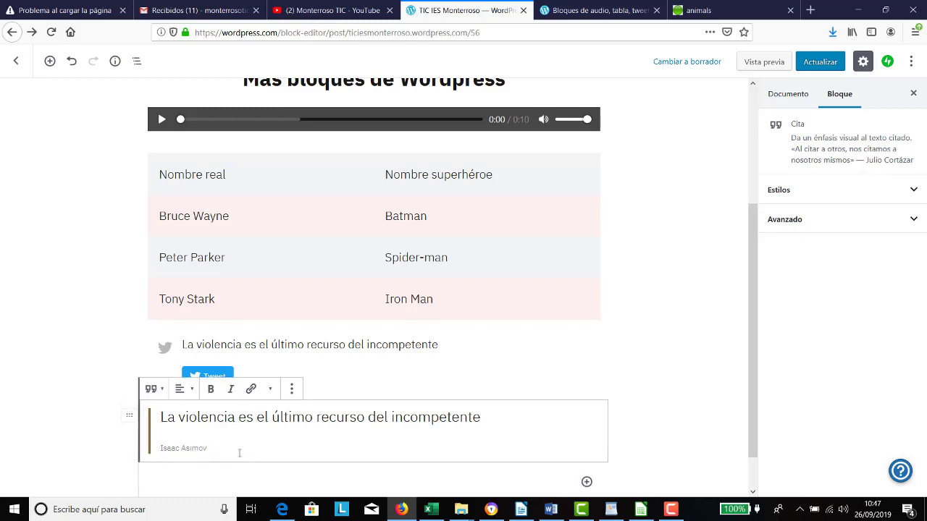
pyautogui.scroll(-1, 305, 425)
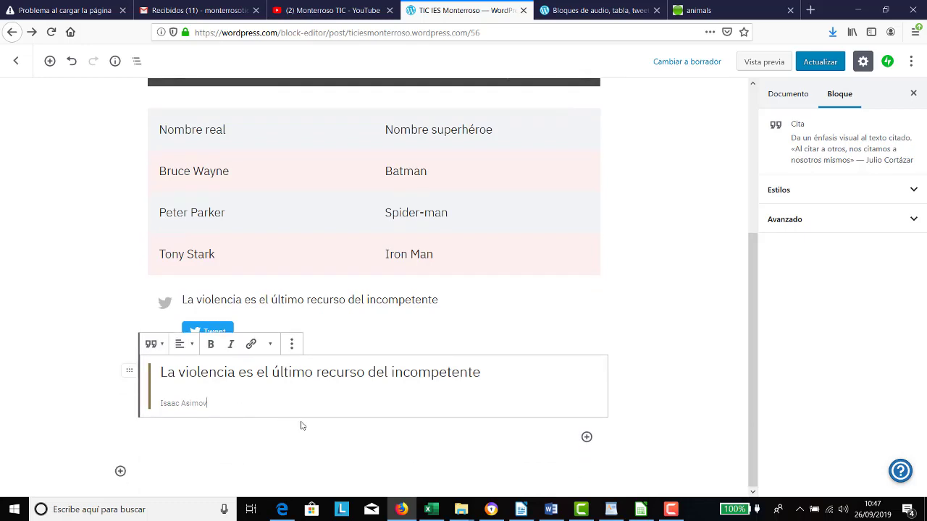
# Step: Add an Imagen block below the quote inside the group, using the media library's cartoon of two children at a computer
pyautogui.click(586, 438)
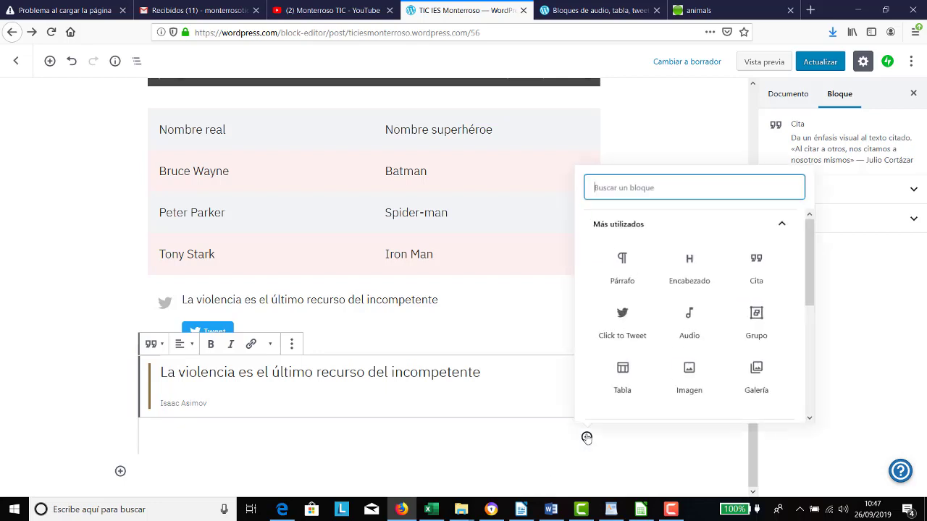
pyautogui.click(688, 373)
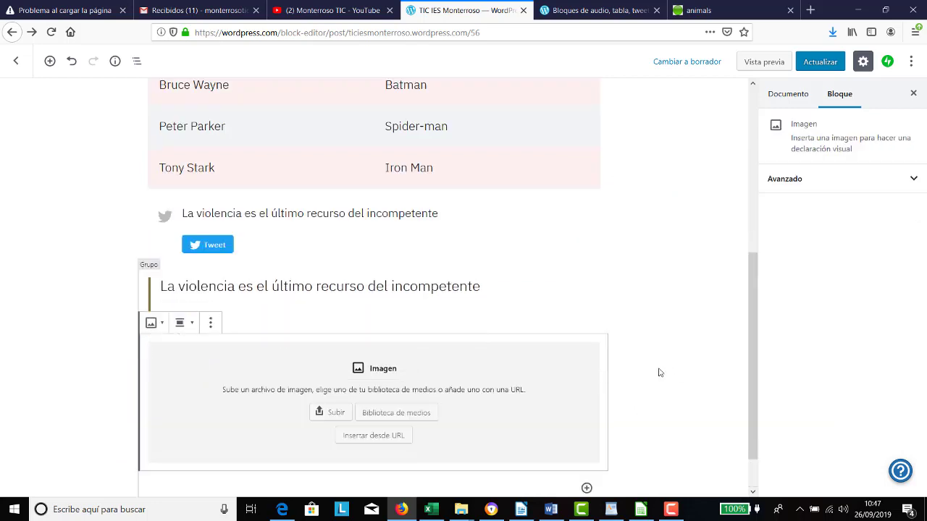
pyautogui.click(387, 414)
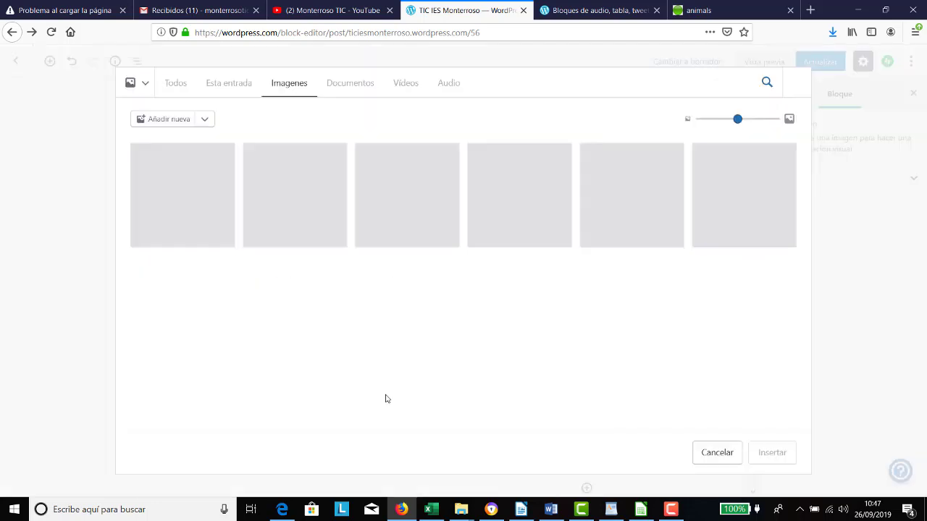
pyautogui.click(527, 227)
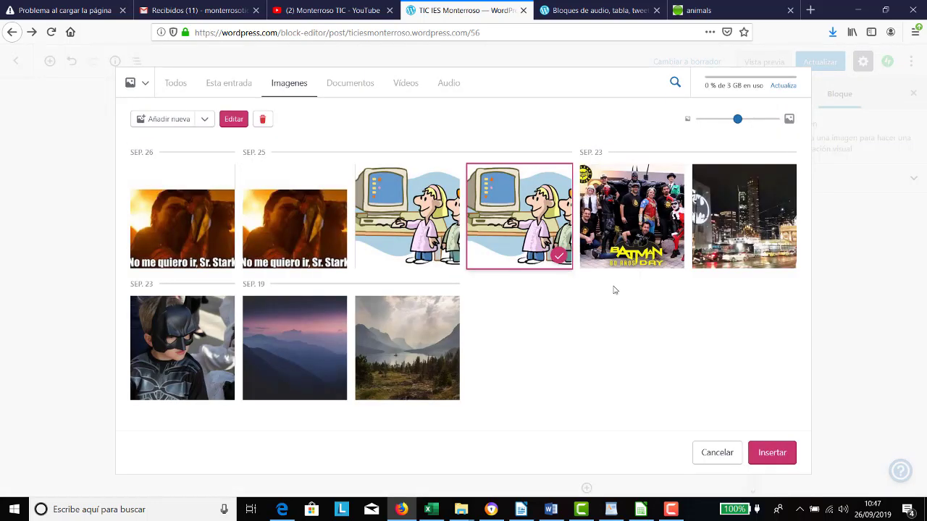
pyautogui.click(770, 453)
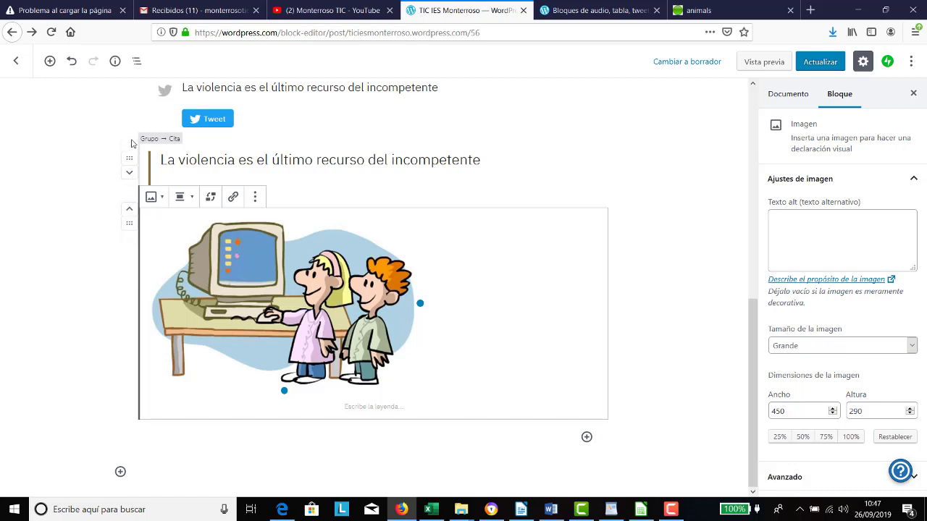
# Step: Move the Cita block below the image inside the group
pyautogui.click(127, 174)
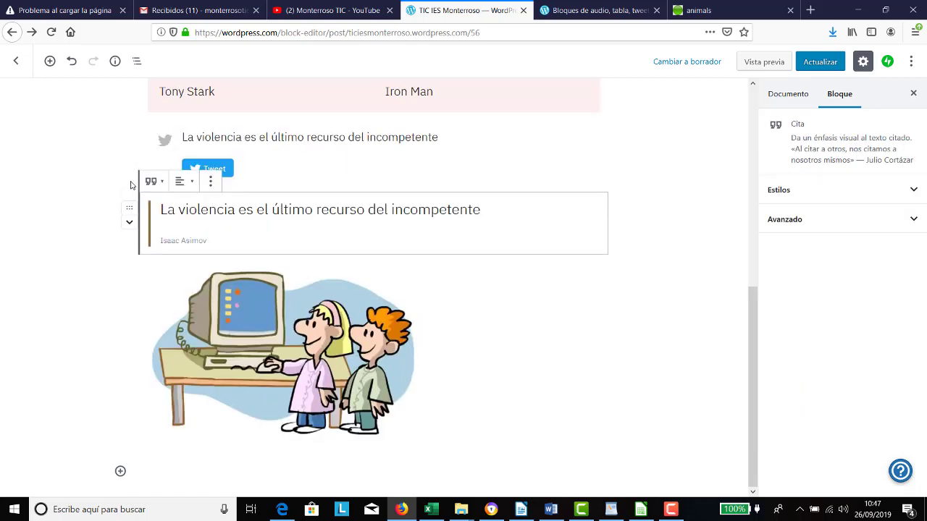
pyautogui.click(129, 226)
pyautogui.scroll(-1, 120, 464)
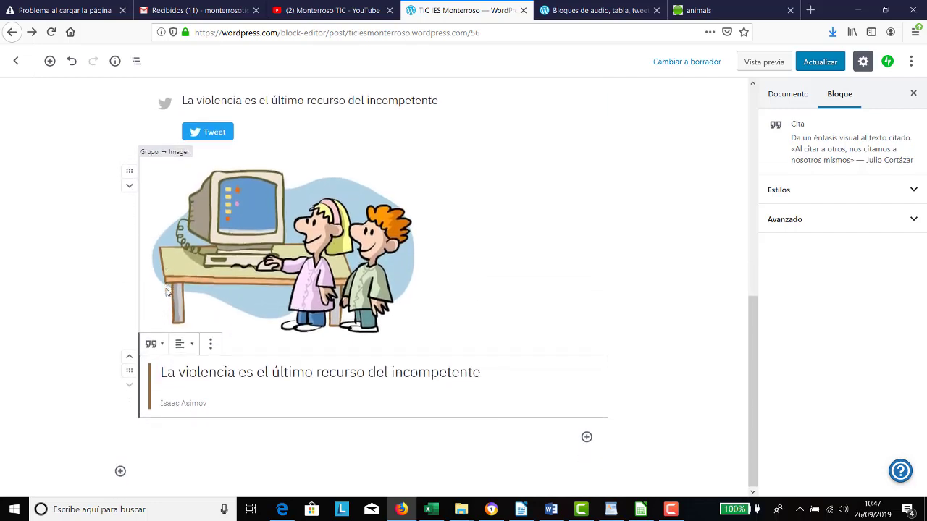
# Step: Search the block library for "arc", add an Archivo block below the group and upload imagen 5.jpg from the Imágenes folder to it
pyautogui.click(120, 472)
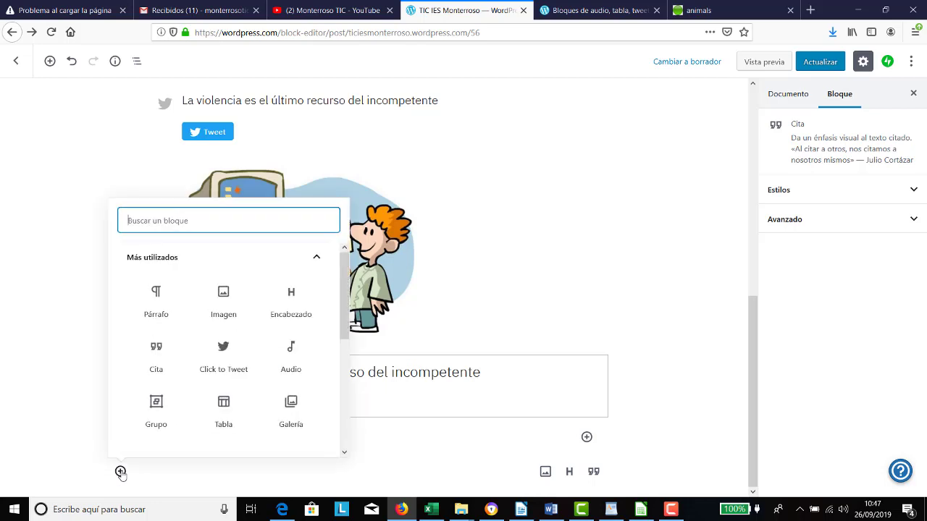
pyautogui.write('arc')
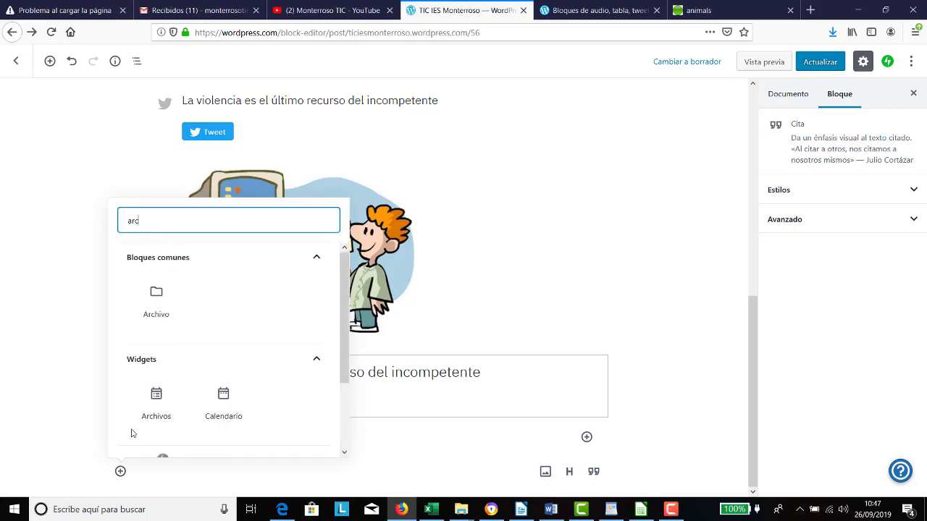
pyautogui.click(154, 293)
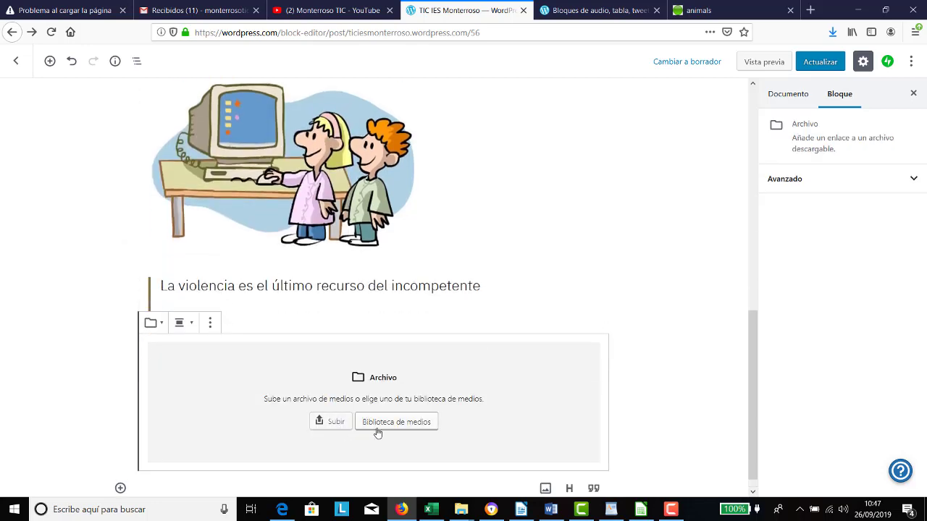
pyautogui.click(334, 421)
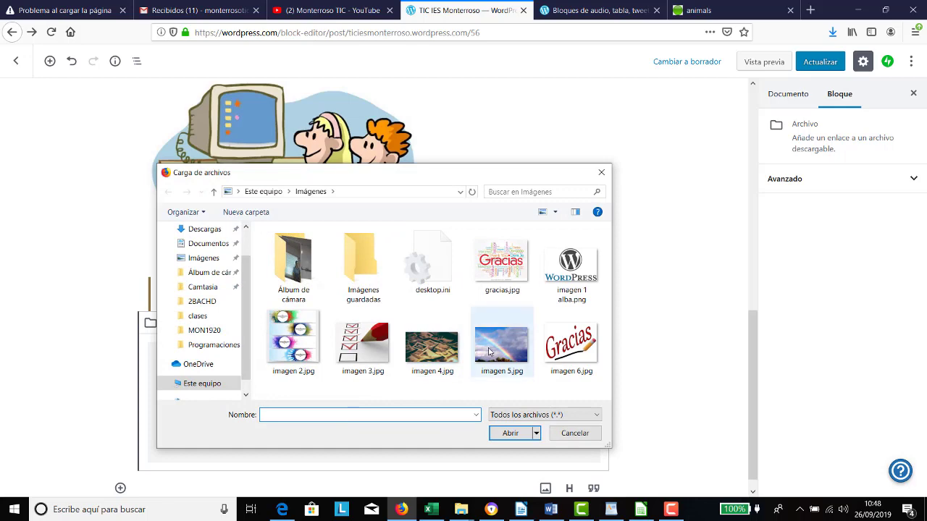
pyautogui.doubleClick(489, 351)
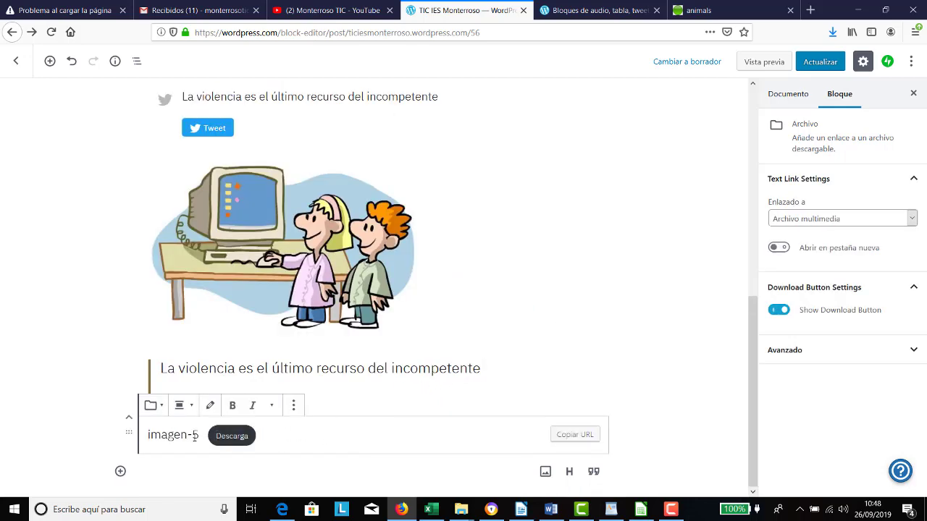
# Step: Replace the file block's link text with "Arcoiris" and update the post
pyautogui.tripleClick(155, 435)
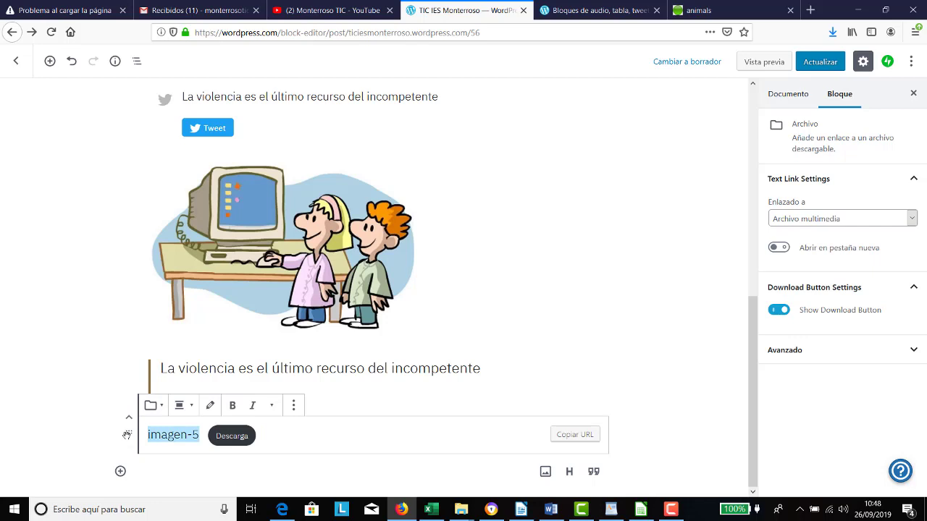
pyautogui.write('Arco')
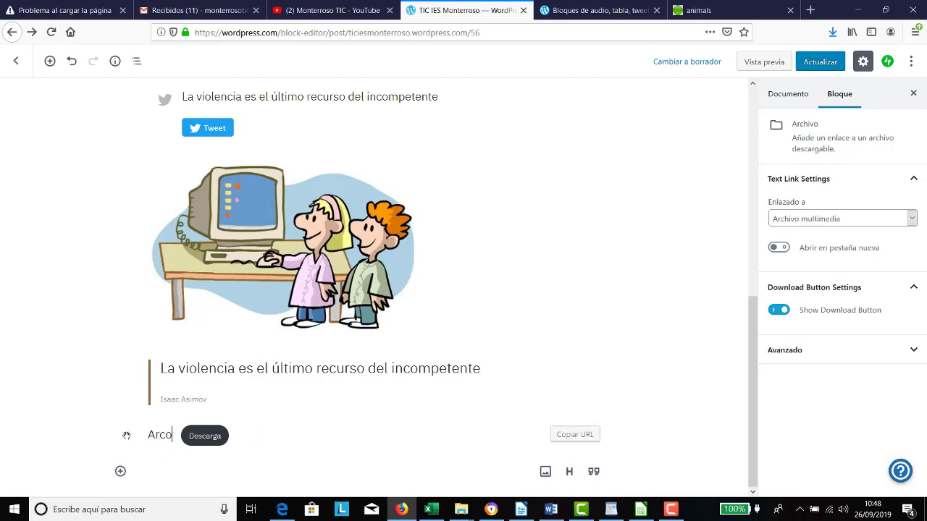
pyautogui.write('iris')
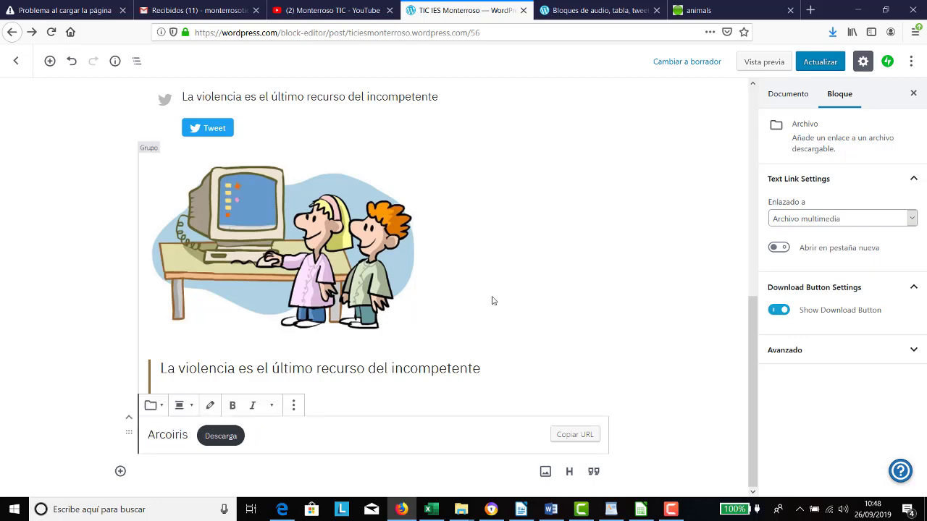
pyautogui.click(814, 63)
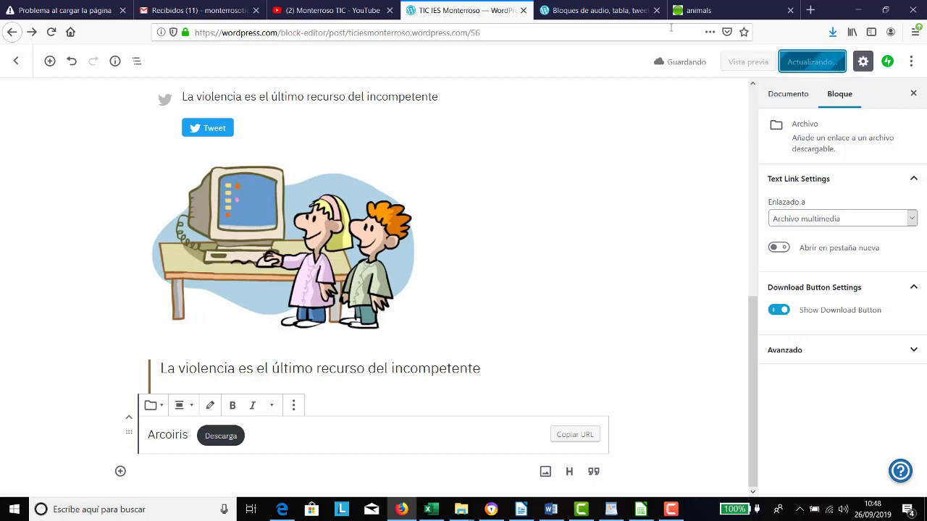
# Step: Reload the published post, review the group and file blocks, and test the Descarga link before returning to the post
pyautogui.click(587, 18)
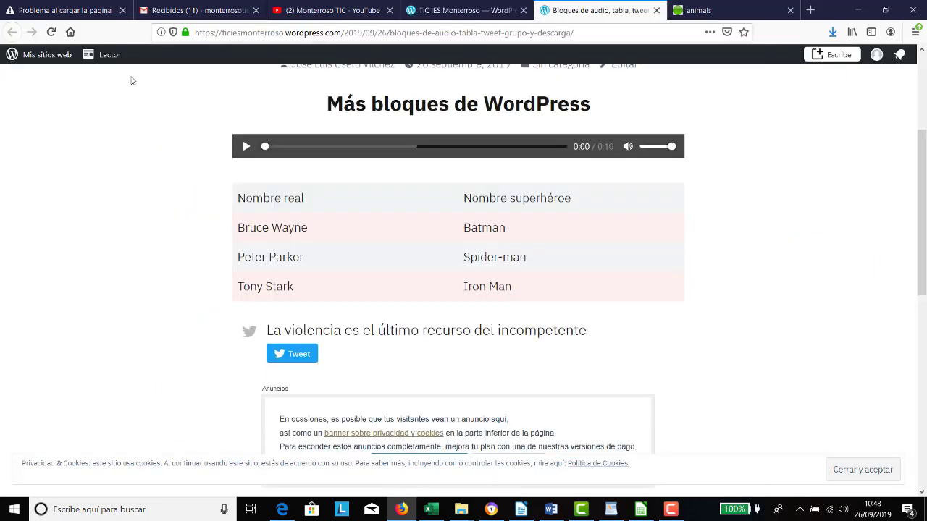
pyautogui.click(50, 32)
pyautogui.scroll(-3, 181, 237)
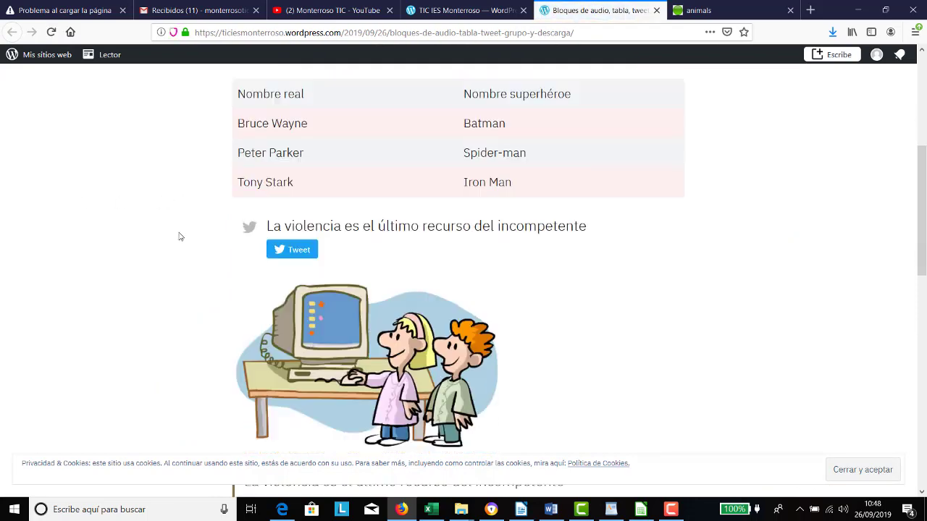
pyautogui.scroll(-5, 181, 238)
pyautogui.scroll(1, 232, 207)
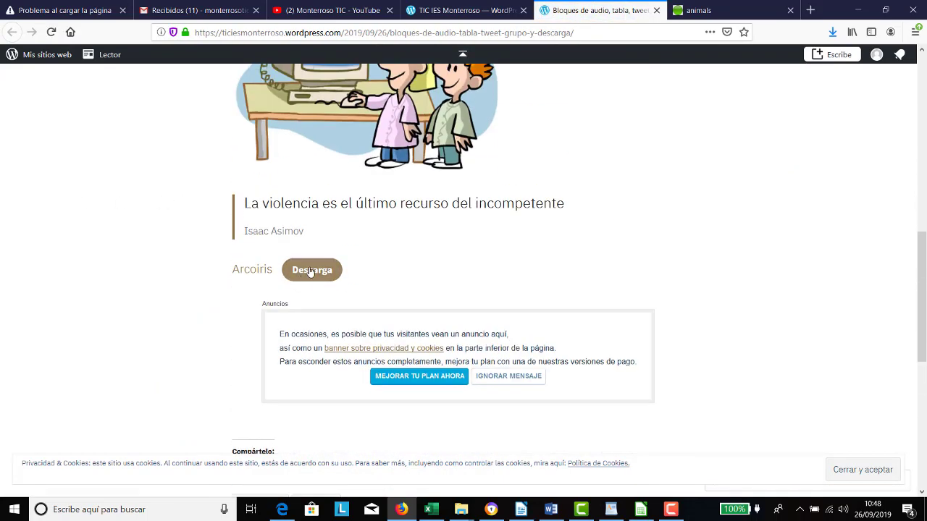
pyautogui.click(310, 271)
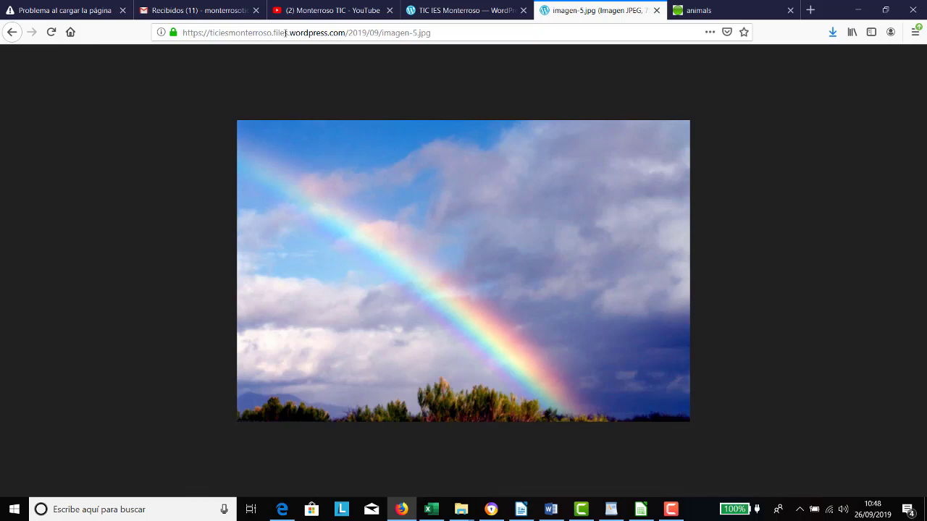
pyautogui.click(13, 33)
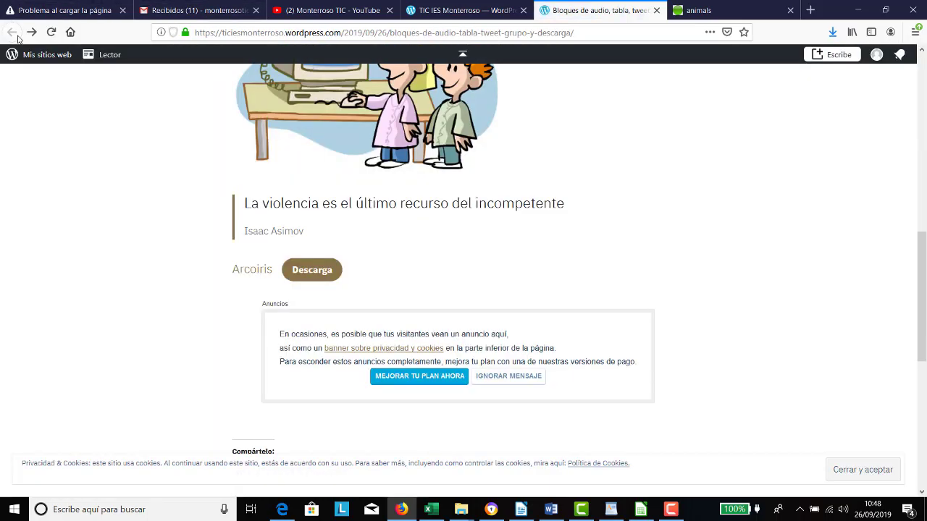
# Step: Try to save the Descarga link's file as imagen-5.jpg in the Imágenes folder
pyautogui.rightClick(325, 273)
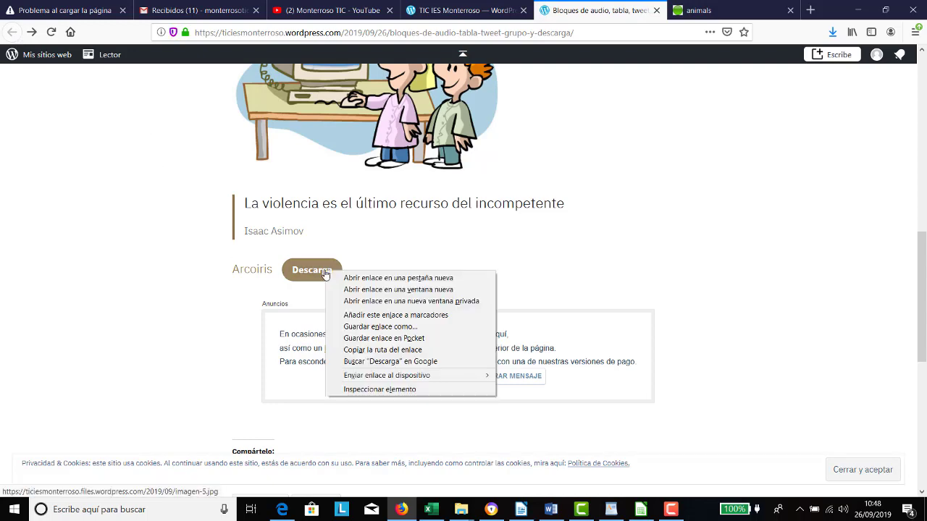
pyautogui.click(377, 327)
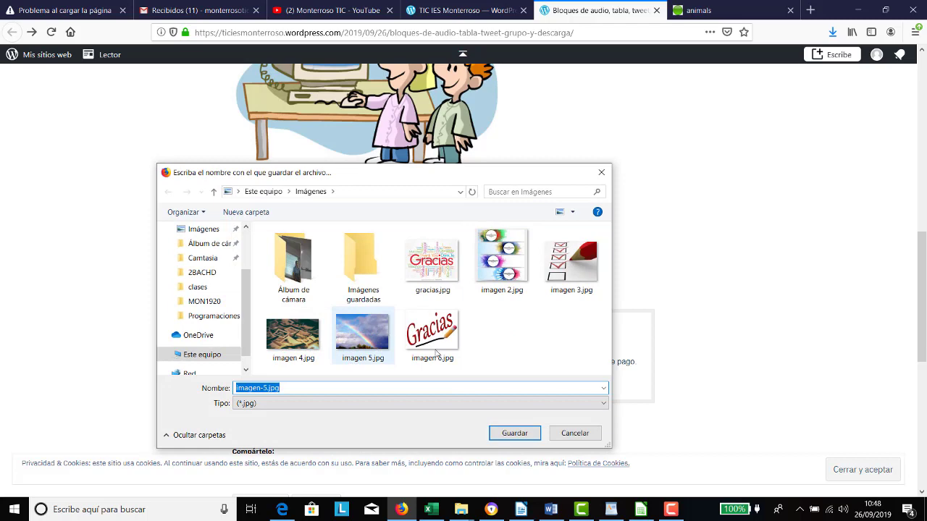
pyautogui.click(573, 433)
pyautogui.rightClick(321, 273)
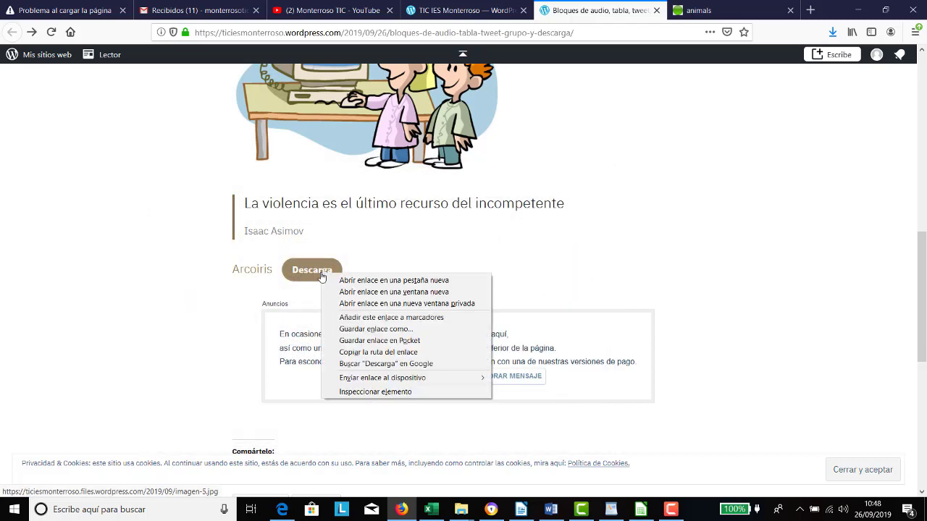
pyautogui.click(428, 231)
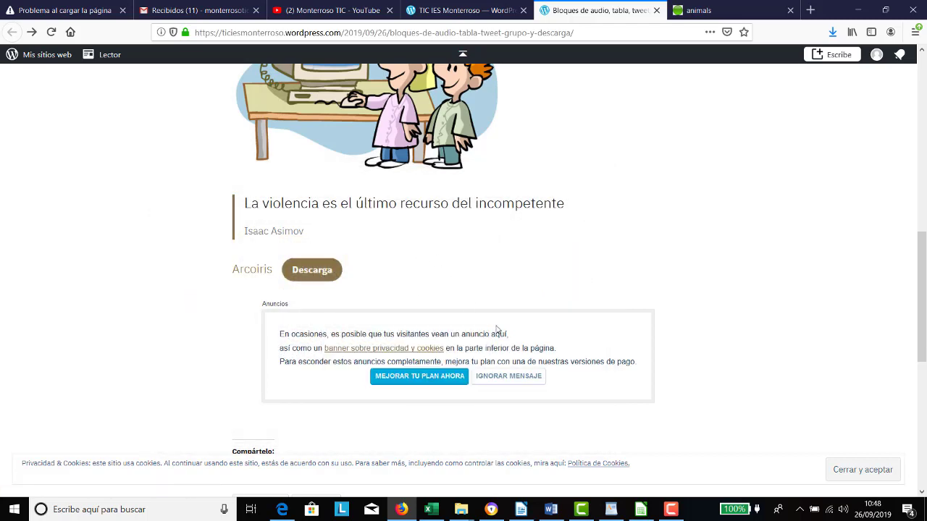
pyautogui.click(671, 509)
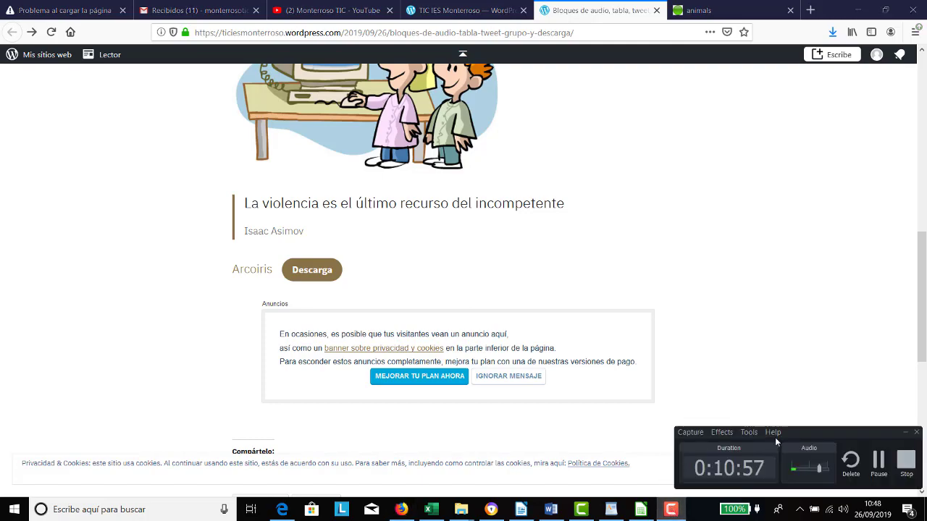